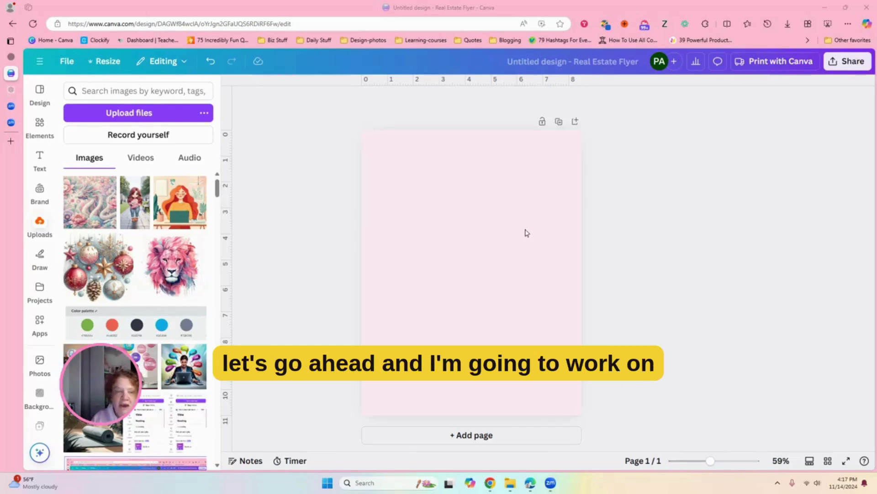
Add the pink lion to the page, move it up and enlarge it to fill the page
click(170, 263)
drag(486, 262, 483, 244)
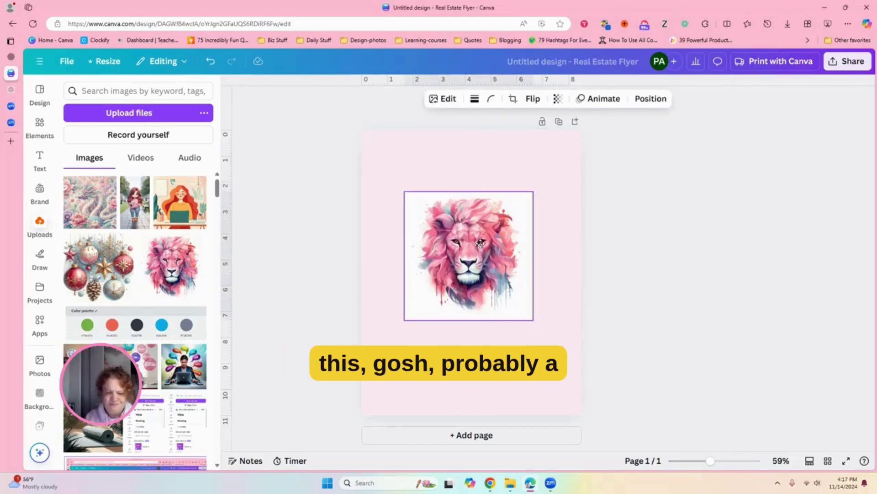
drag(534, 188, 609, 147)
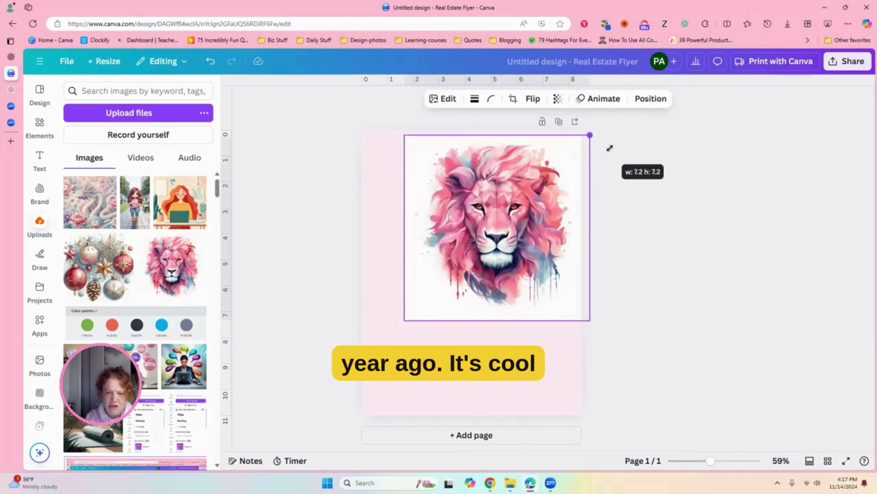
drag(504, 188, 476, 215)
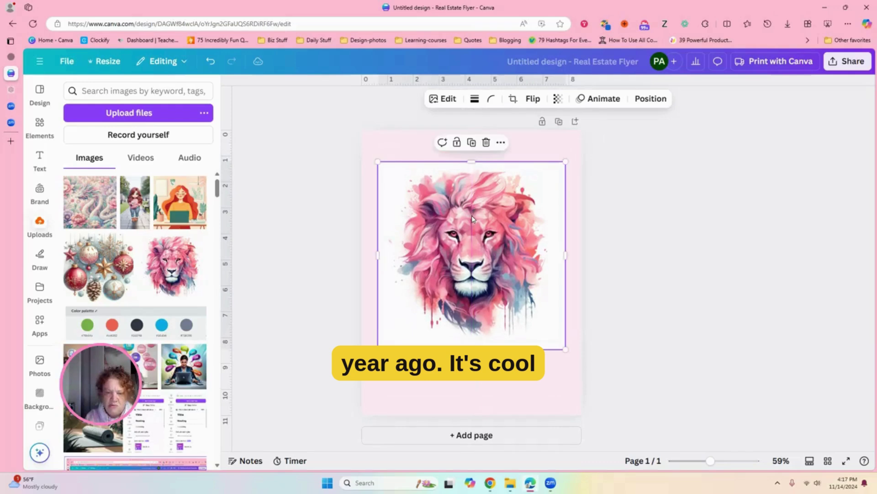
Remove the lion's white background with BG Remover and duplicate the page
click(435, 100)
click(74, 177)
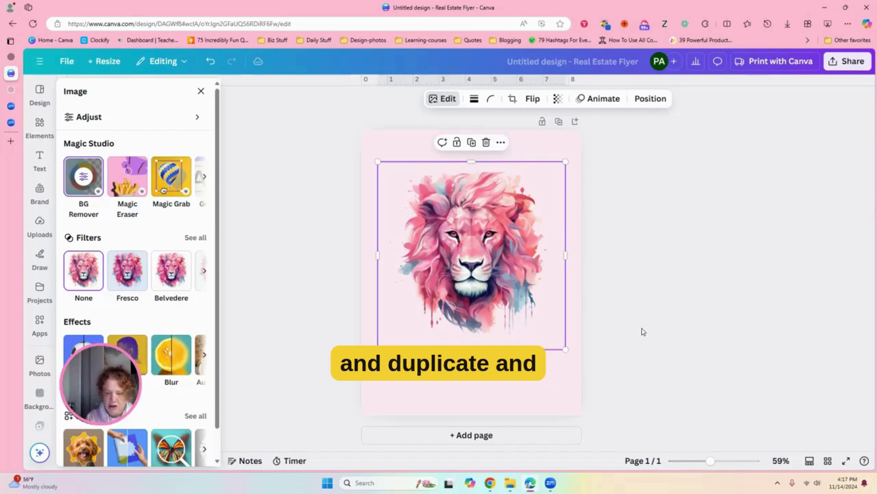
click(559, 122)
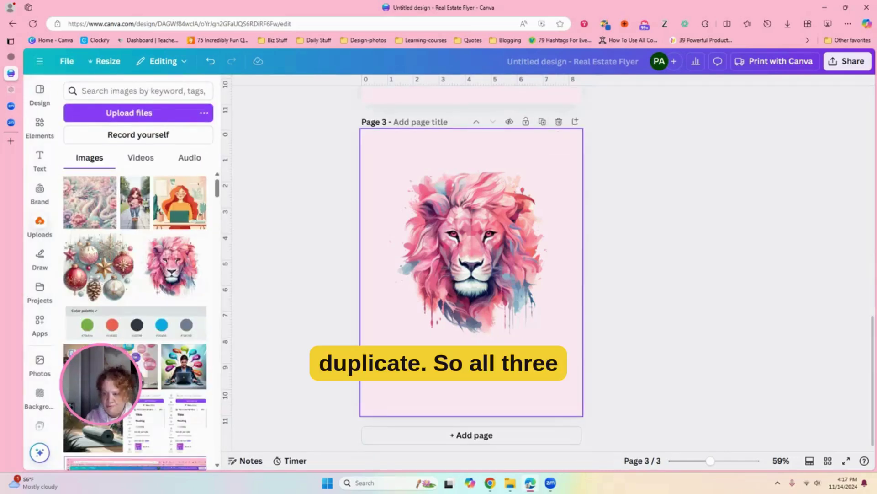
Select the Page 1 lion and bring up its full list of filters
drag(871, 333, 794, 108)
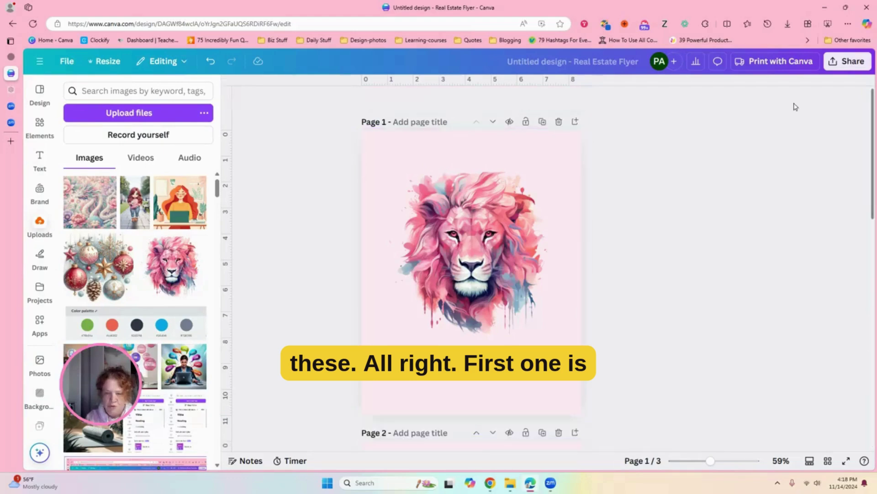
click(437, 261)
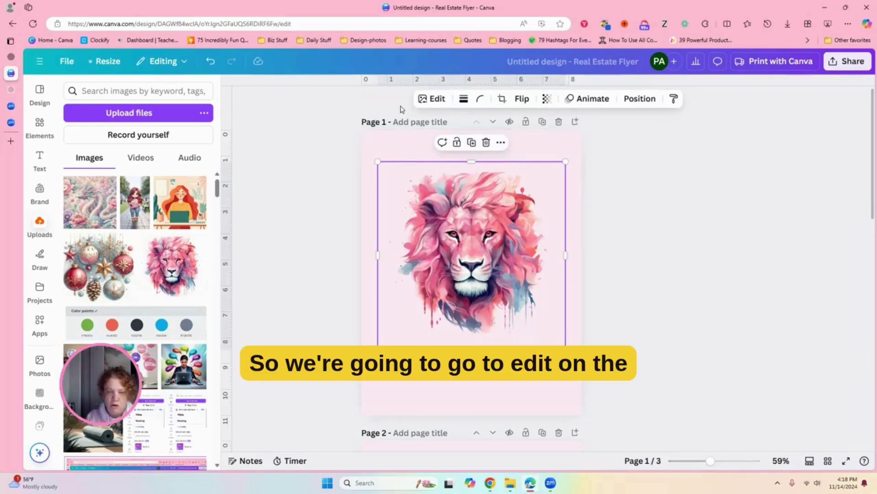
click(429, 100)
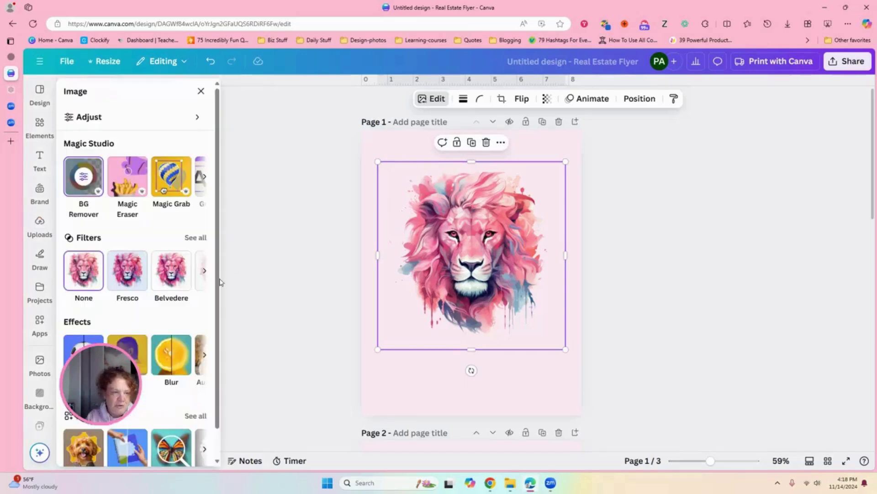
click(197, 238)
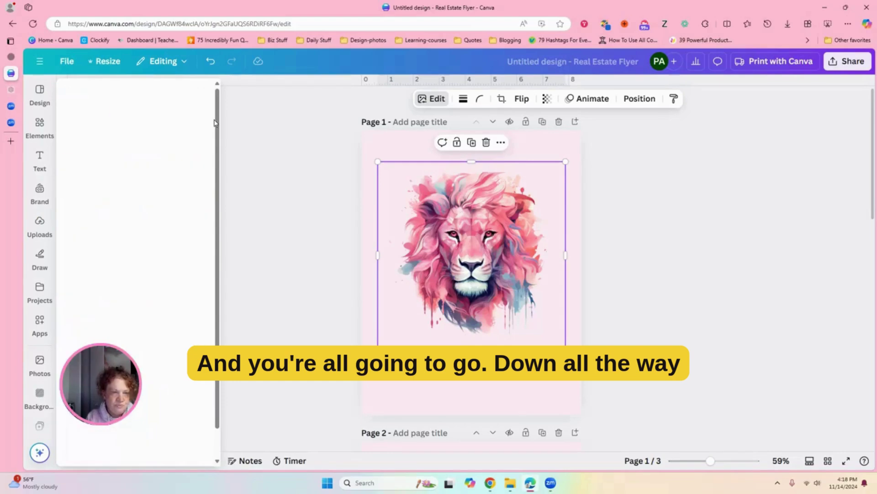
scroll(183, 150, down, 2)
scroll(88, 226, up, 2)
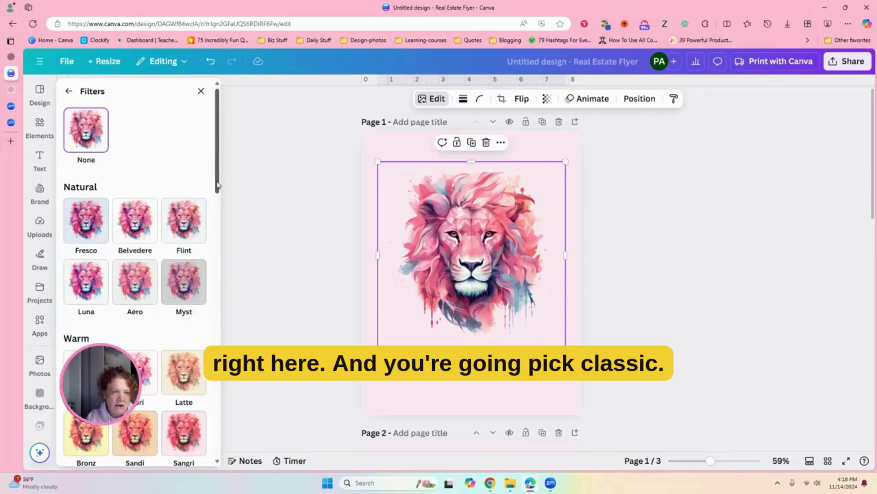
drag(219, 183, 267, 401)
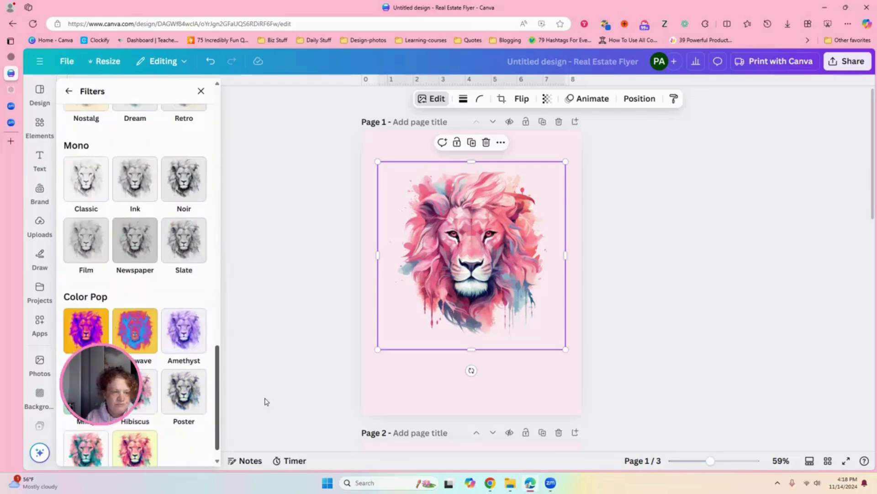
Apply the Classic mono filter at full intensity after briefly trying Ink
click(85, 181)
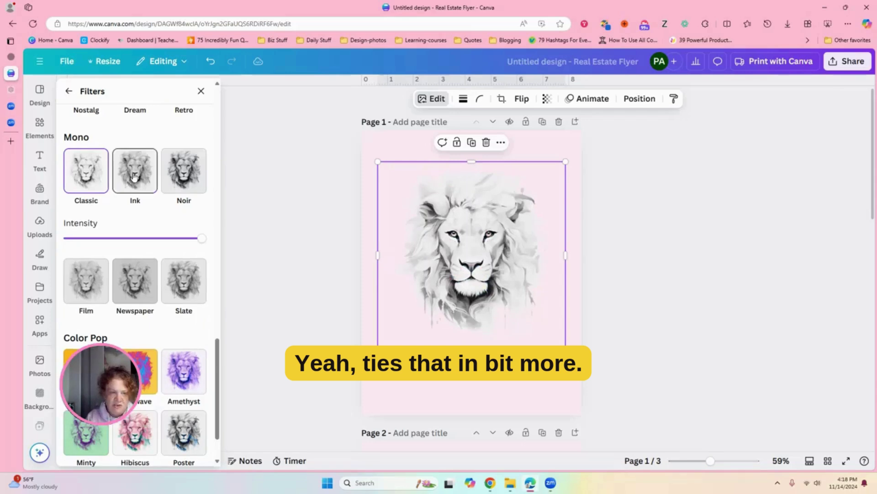
click(133, 176)
click(84, 171)
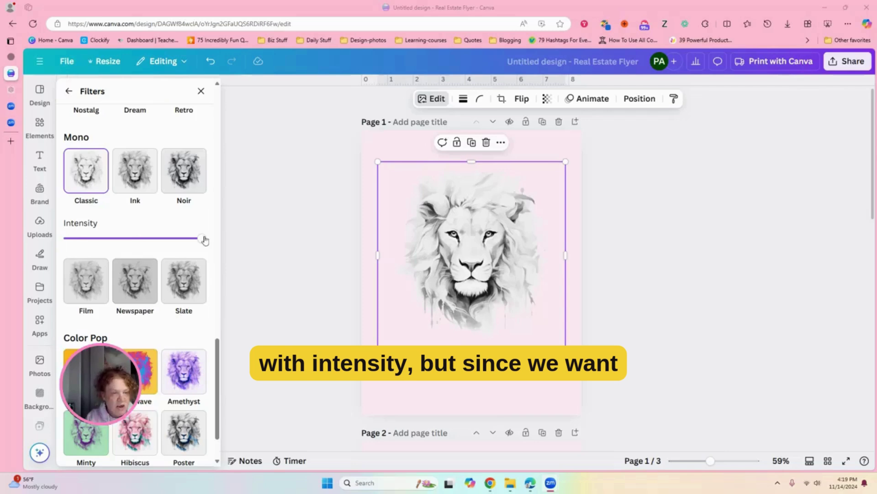
drag(201, 239, 303, 217)
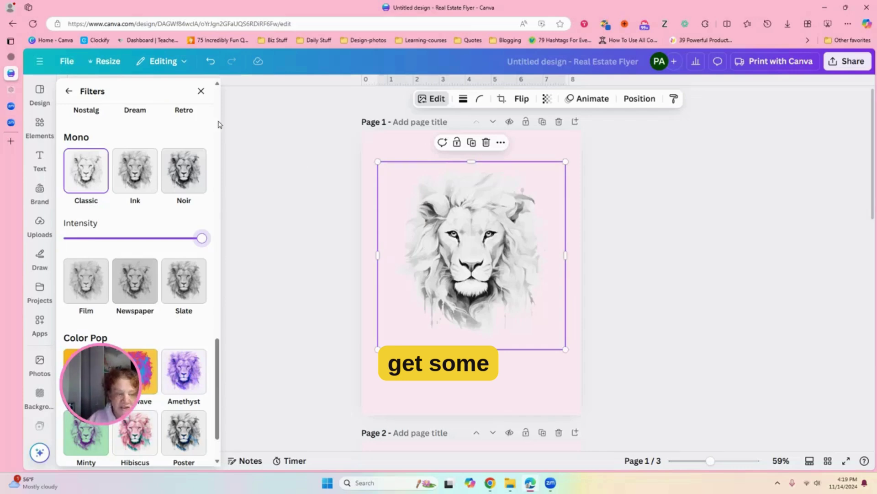
Open the Adjust sliders for the Page 1 lion and raise contrast to 100
click(67, 92)
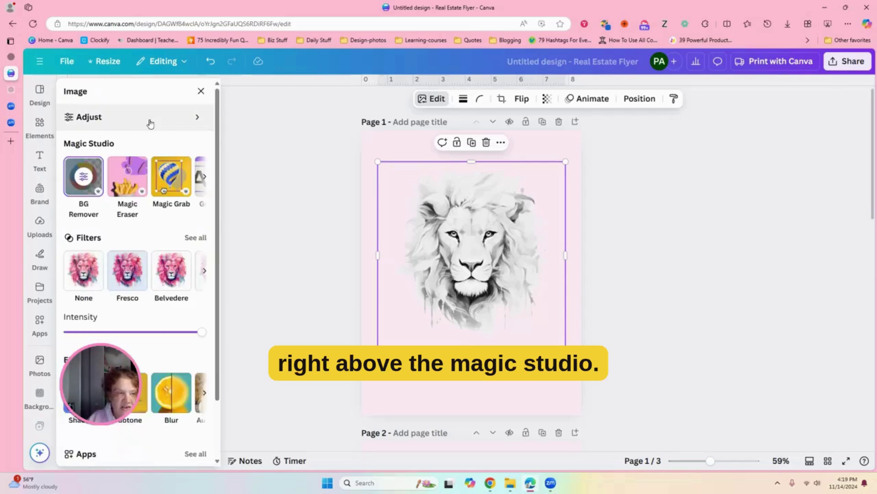
click(96, 117)
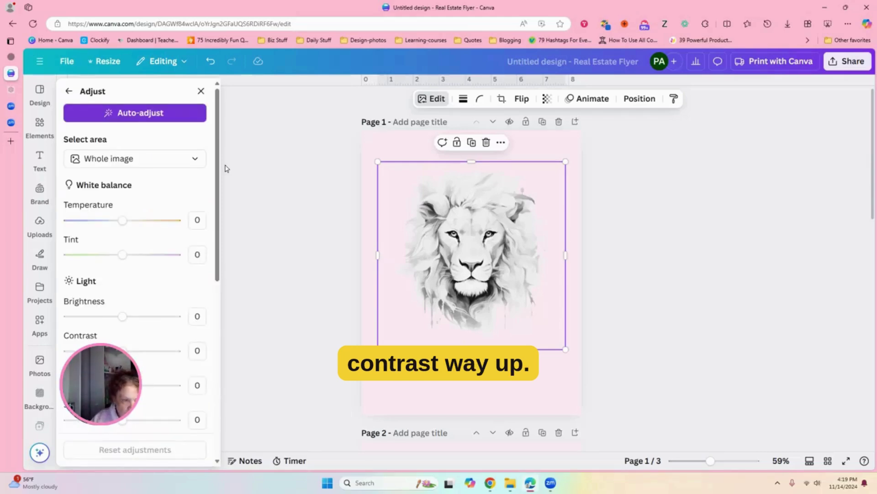
drag(218, 181, 208, 249)
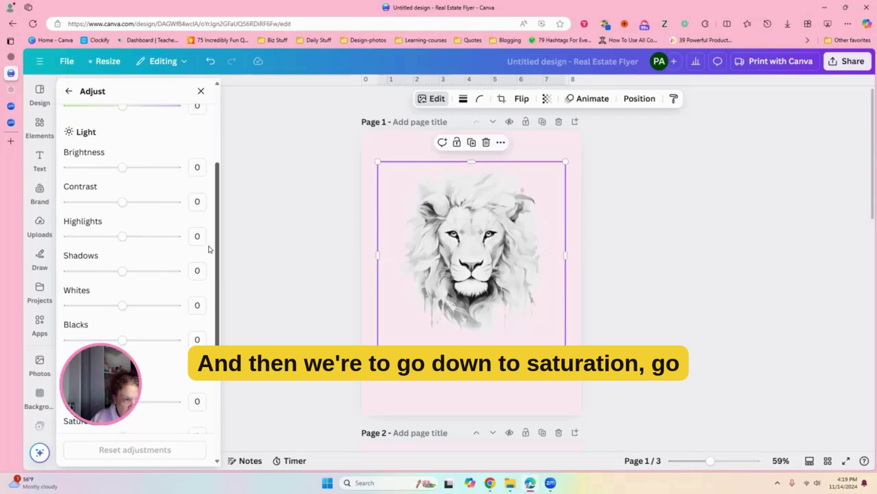
click(181, 202)
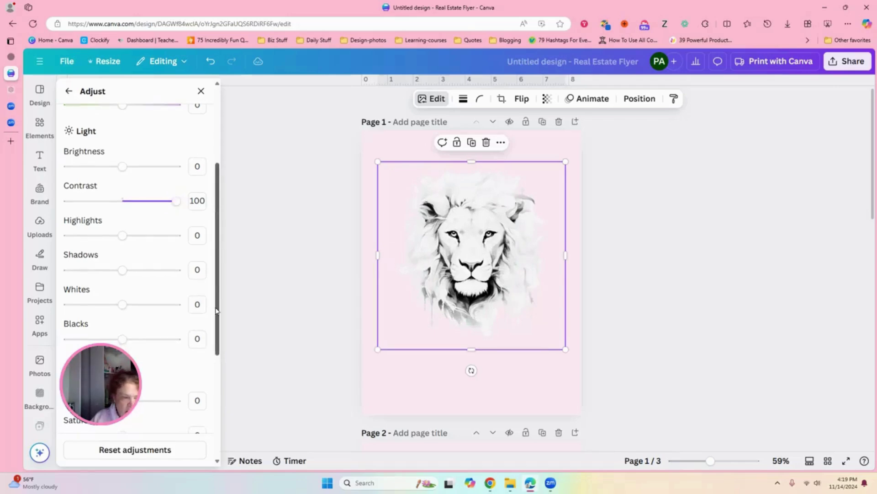
click(220, 356)
scroll(123, 239, down, 1)
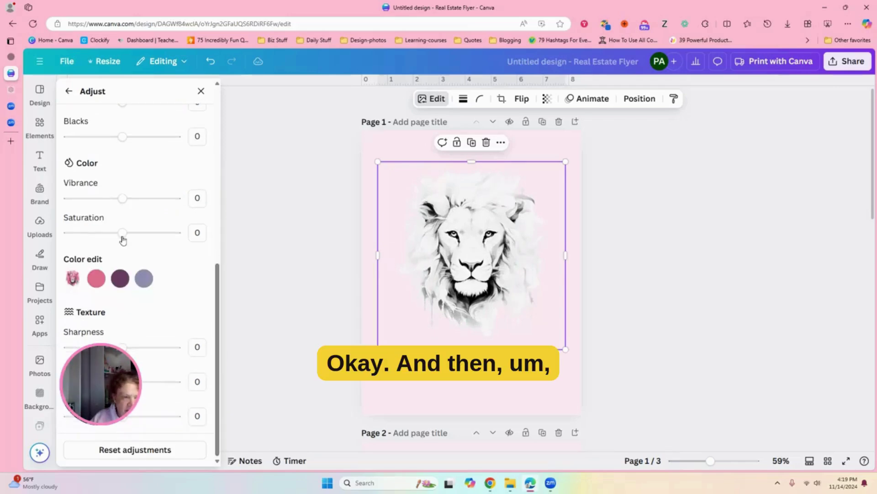
Set saturation to -100 and brightness to 39, then close the panel and deselect the lion
click(64, 233)
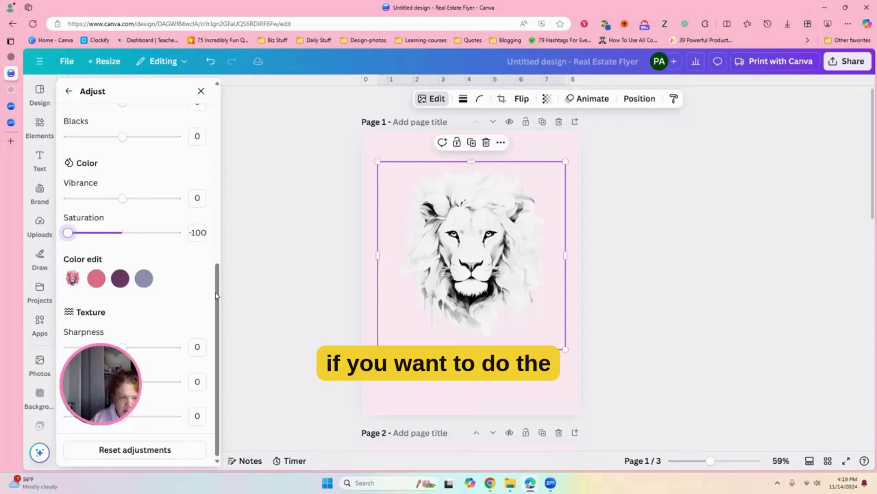
click(217, 261)
scroll(203, 158, up, 5)
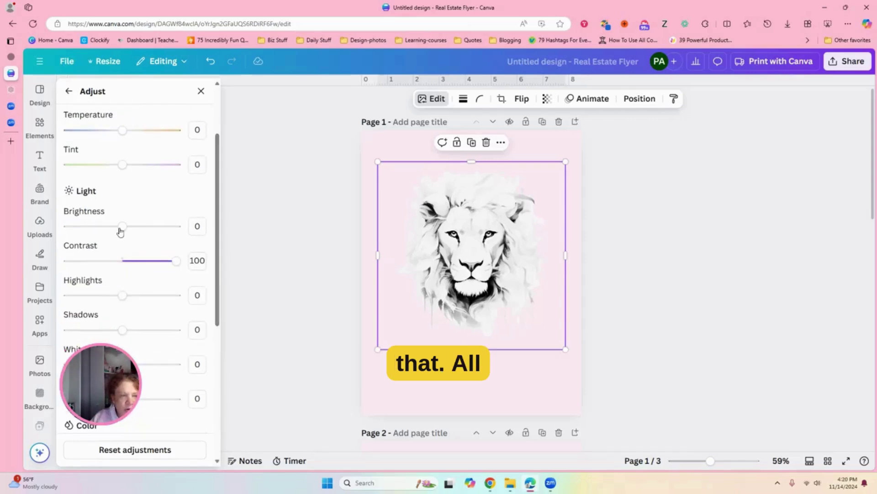
drag(124, 231, 143, 230)
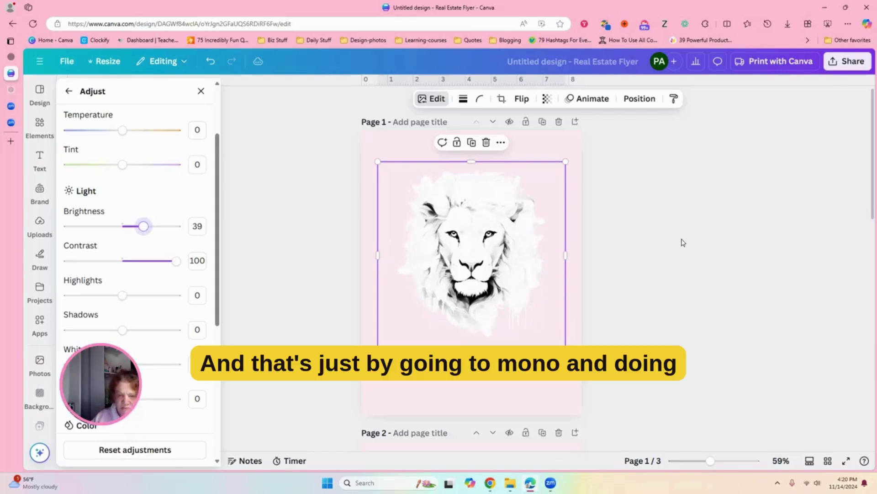
click(697, 197)
click(709, 200)
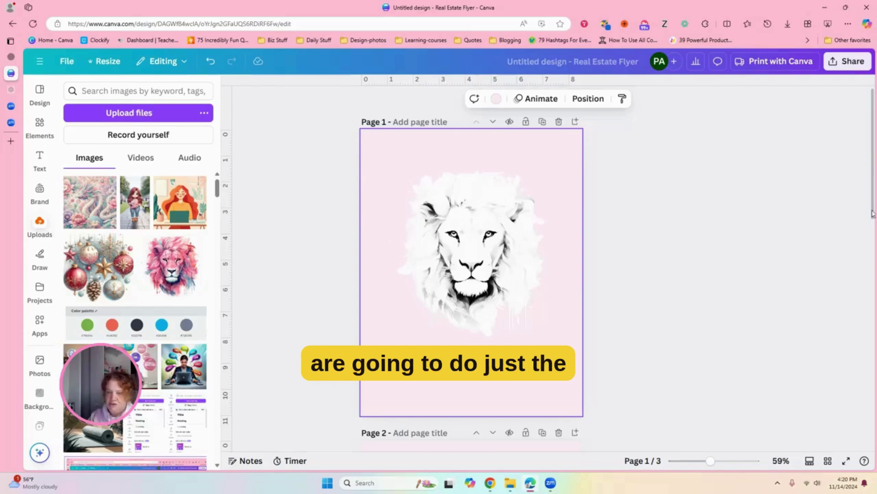
Give the page 2 lion contrast 100, saturation -100 and brightness 69 in Adjust
scroll(459, 265, down, 5)
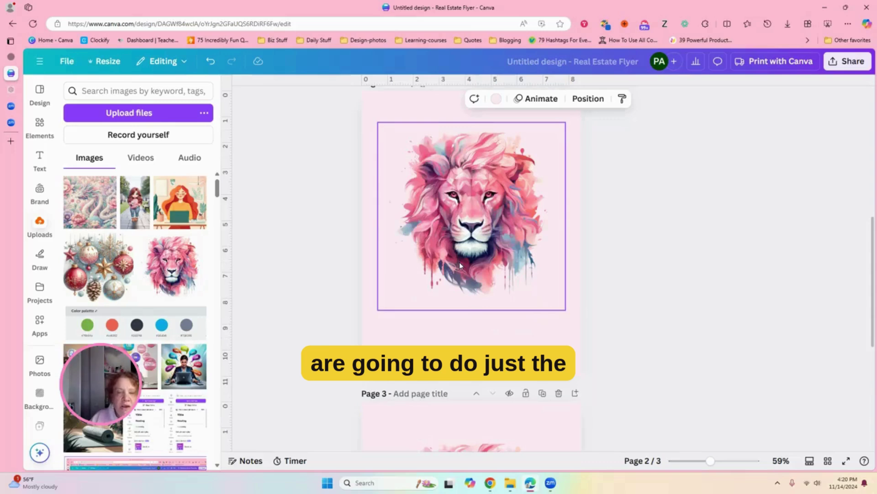
click(460, 262)
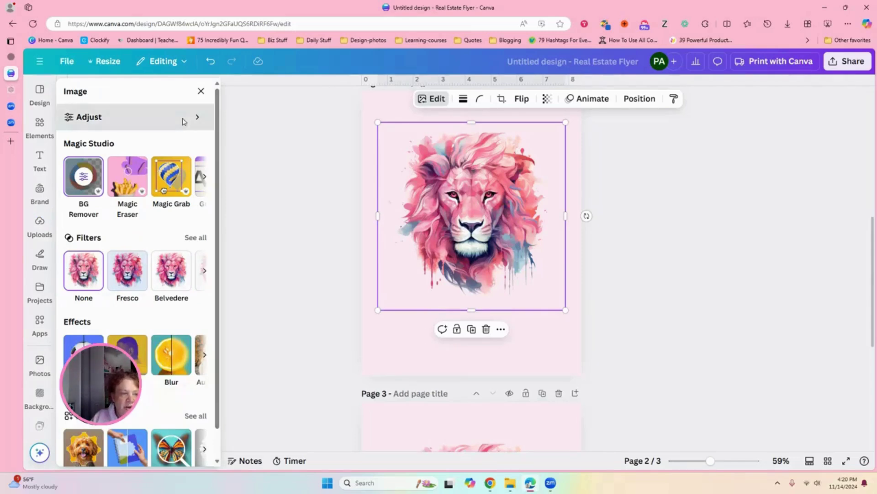
click(182, 120)
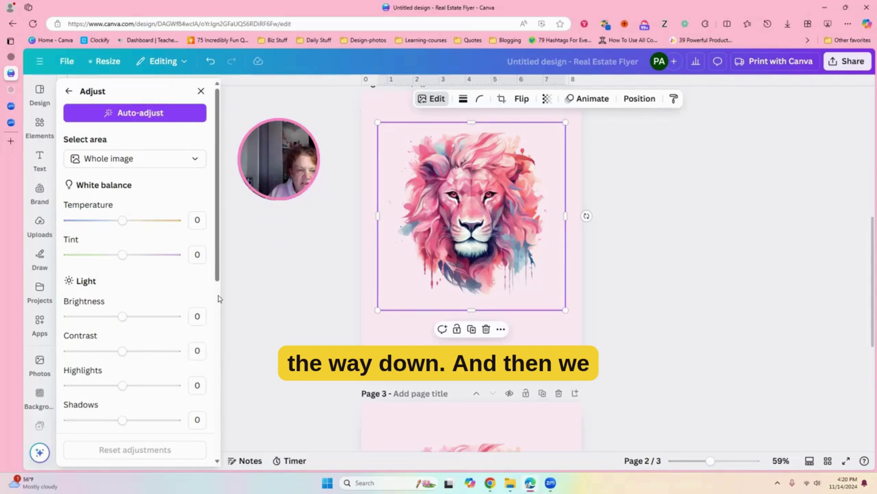
click(179, 351)
scroll(215, 342, down, 3)
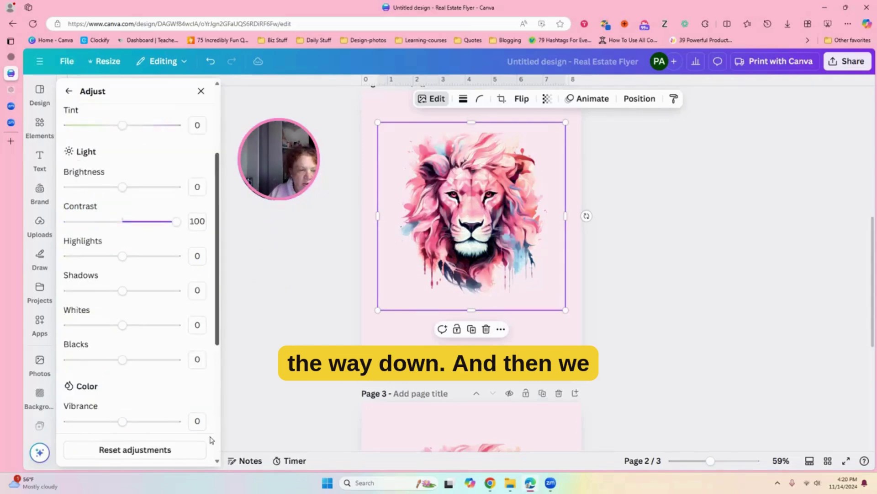
scroll(119, 266, down, 5)
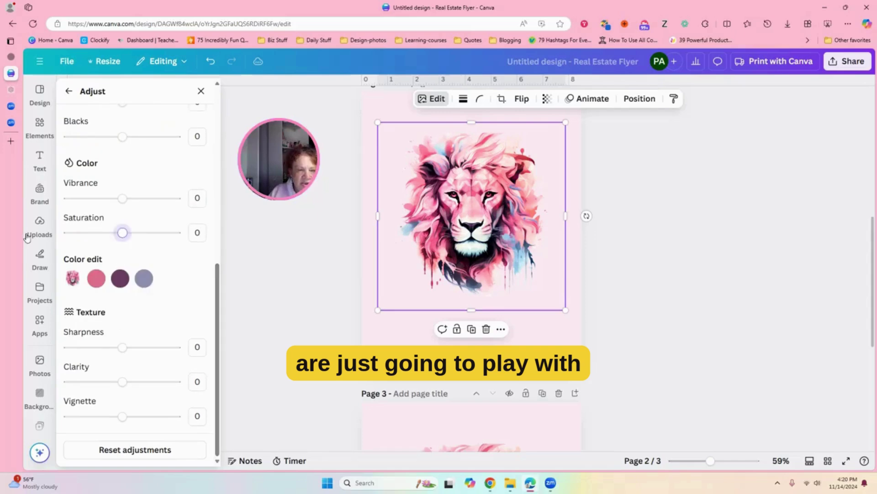
drag(122, 233, 67, 233)
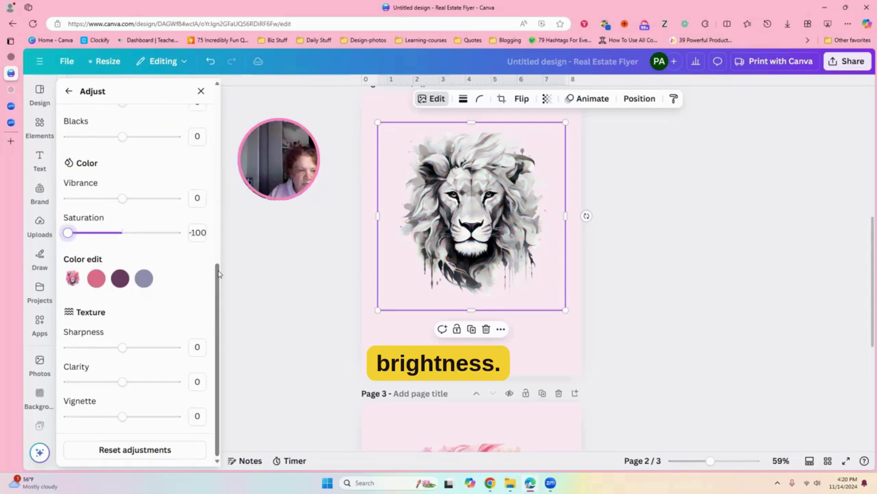
scroll(215, 246, up, 2)
scroll(199, 153, up, 5)
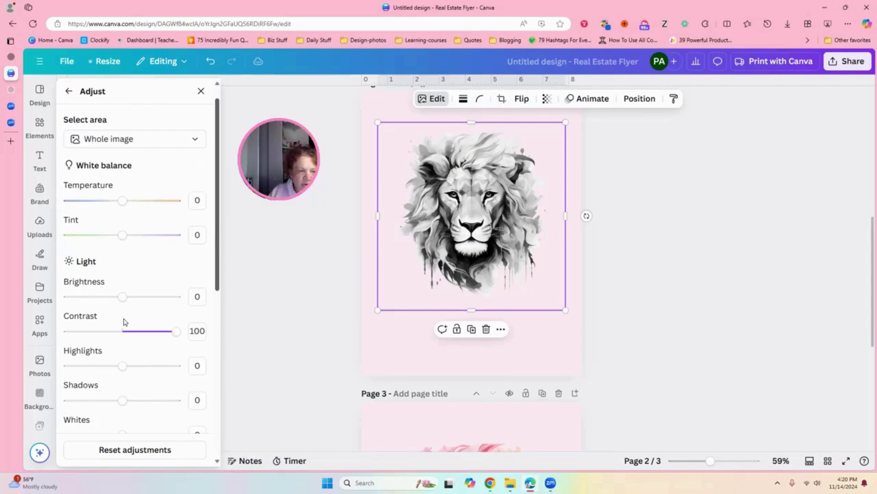
scroll(124, 320, up, 1)
drag(122, 316, 156, 312)
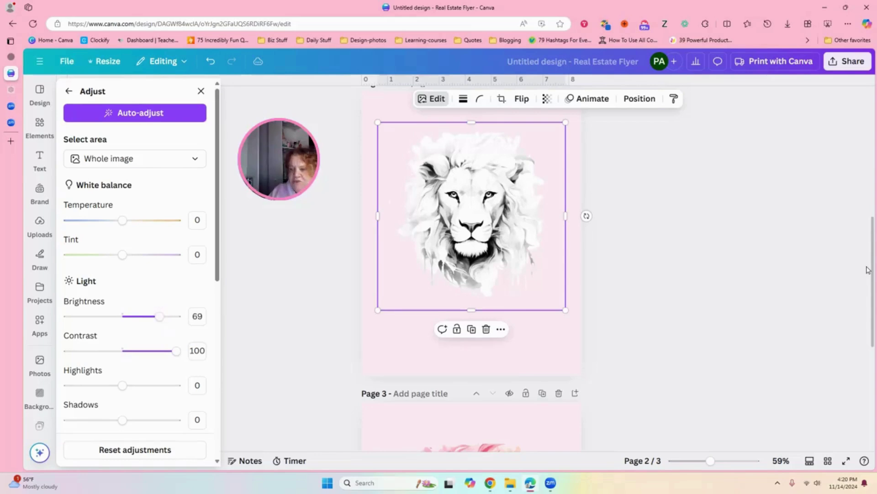
Scroll the canvas down to bring the pink lion on page 3 into view
drag(868, 269, 866, 209)
scroll(861, 156, down, 3)
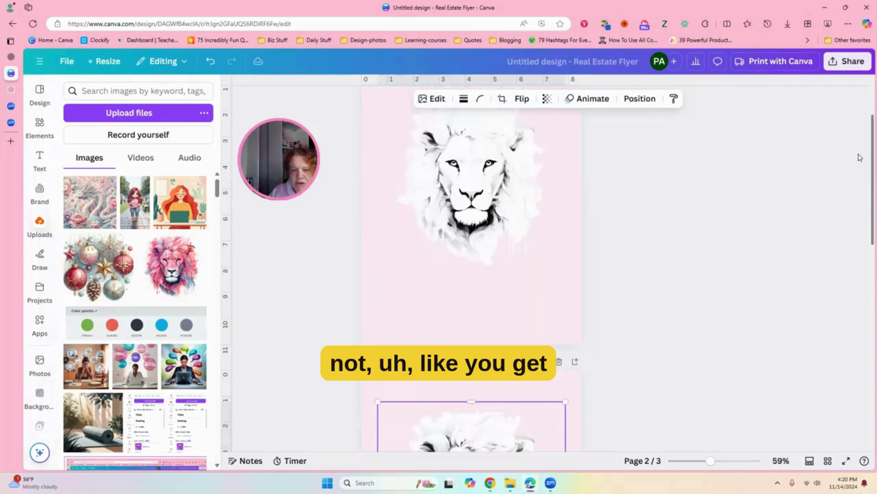
scroll(541, 183, up, 1)
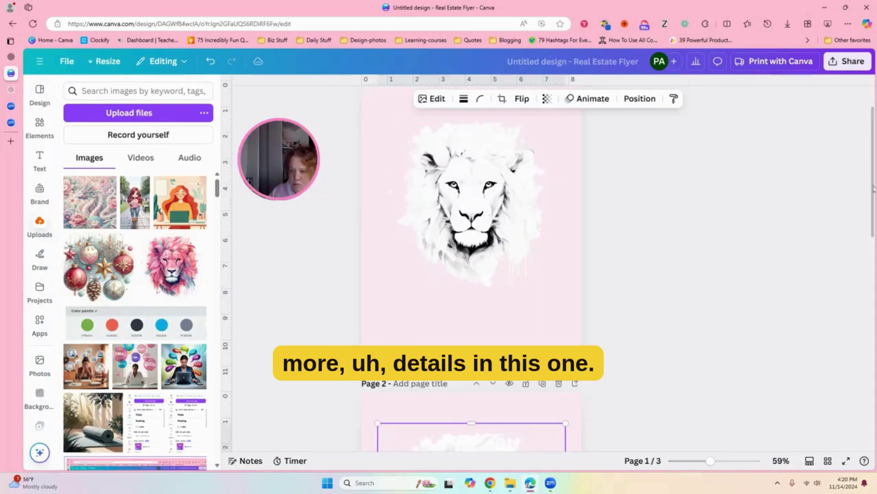
scroll(873, 201, down, 2)
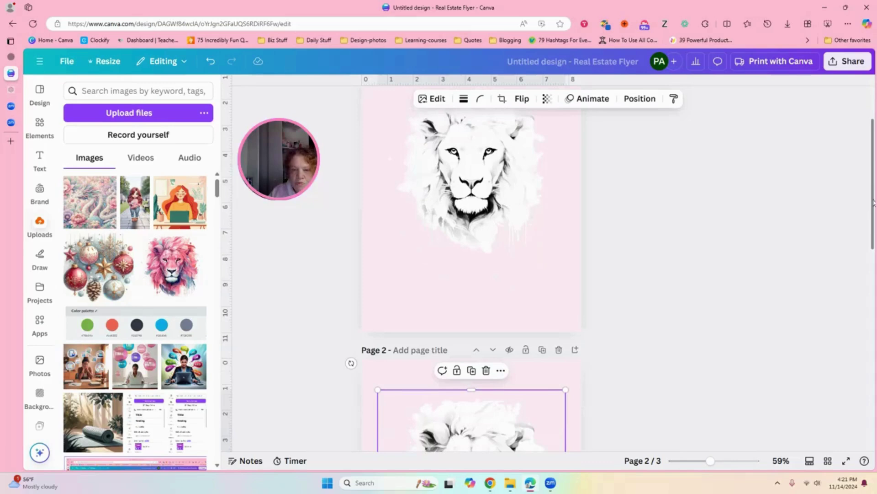
drag(873, 201, 870, 243)
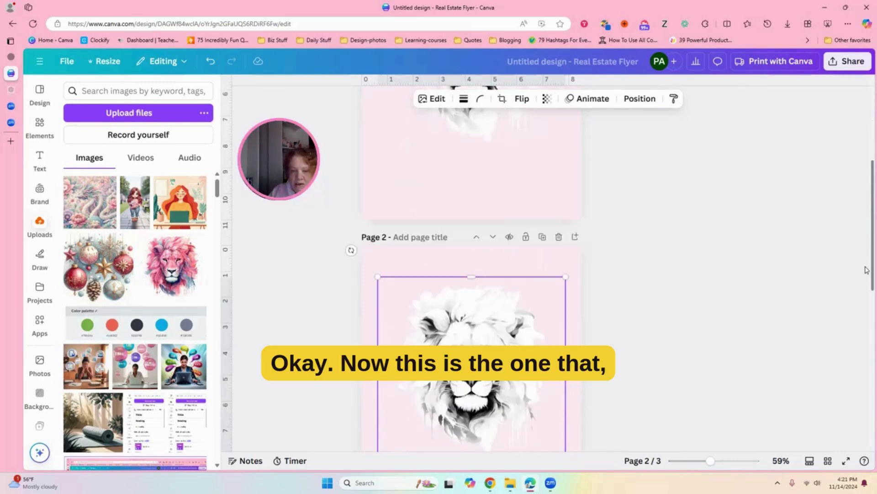
scroll(867, 274, down, 3)
scroll(518, 232, down, 1)
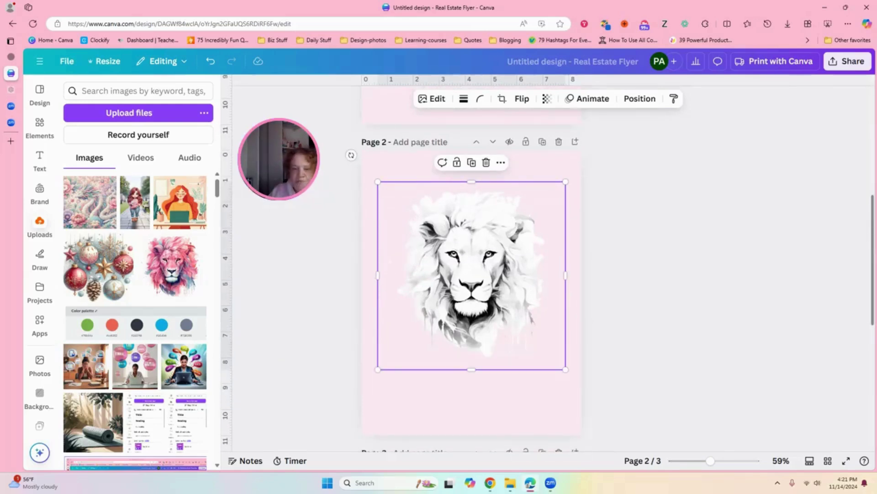
drag(875, 237, 874, 359)
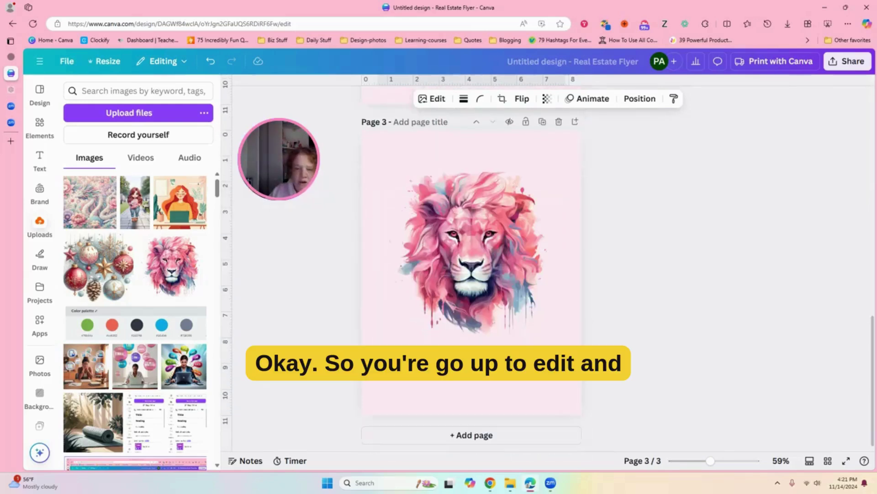
Start Magic Edit on the page 3 lion and brush over the whole image at size 100
click(445, 324)
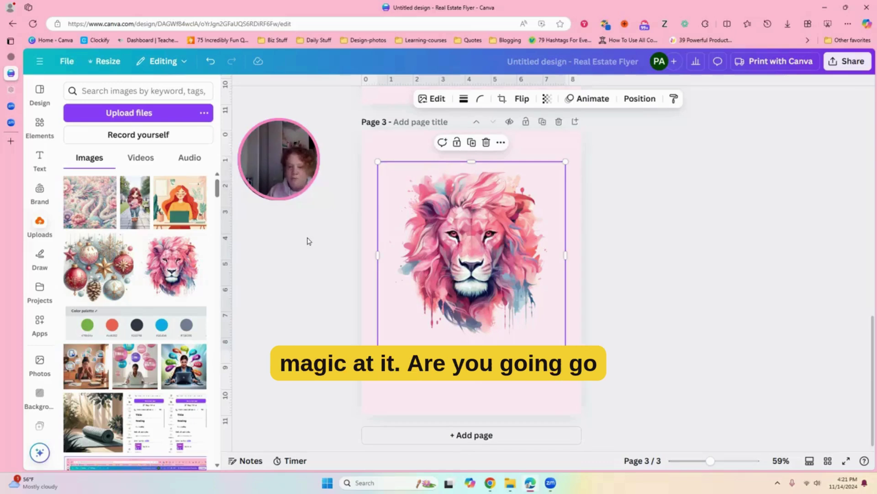
click(437, 99)
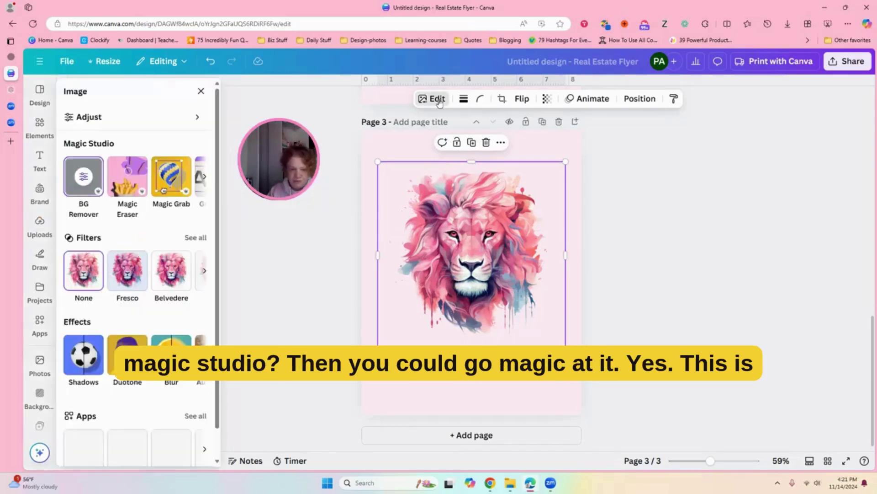
click(205, 178)
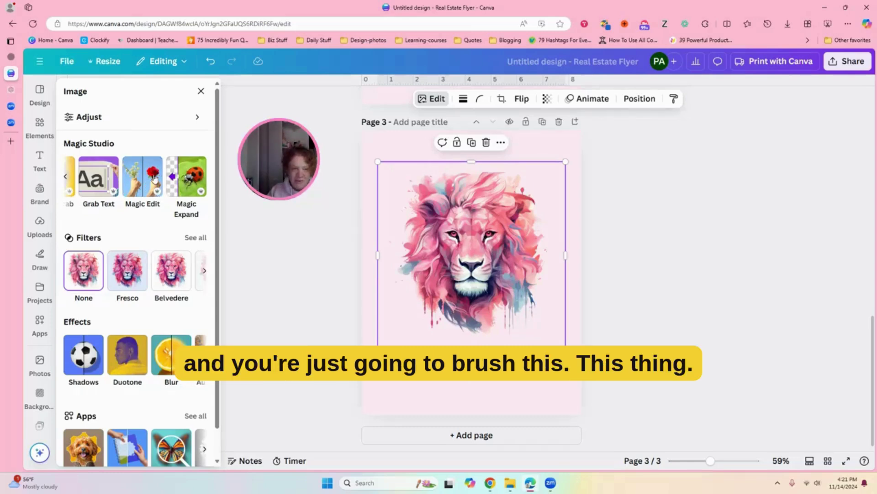
click(154, 178)
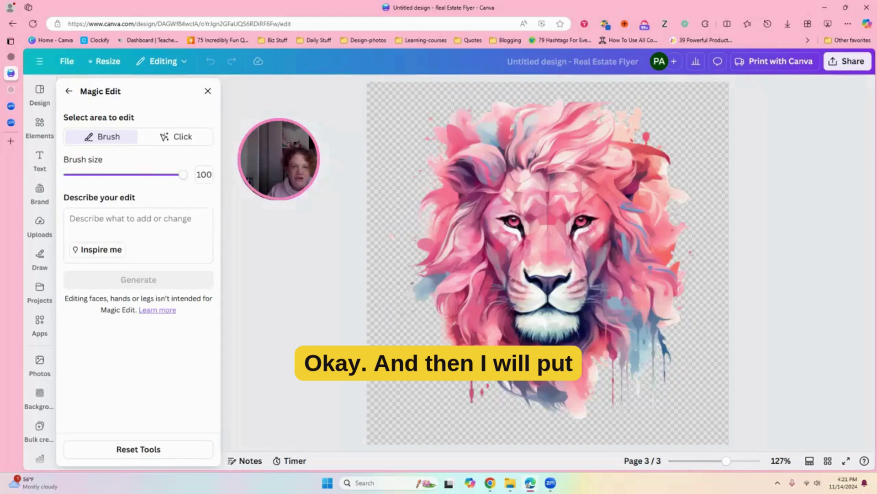
mouse_move(375, 104)
mouse_down()
mouse_move(370, 145)
mouse_move(424, 316)
mouse_move(669, 441)
mouse_move(444, 378)
mouse_move(283, 270)
mouse_up()
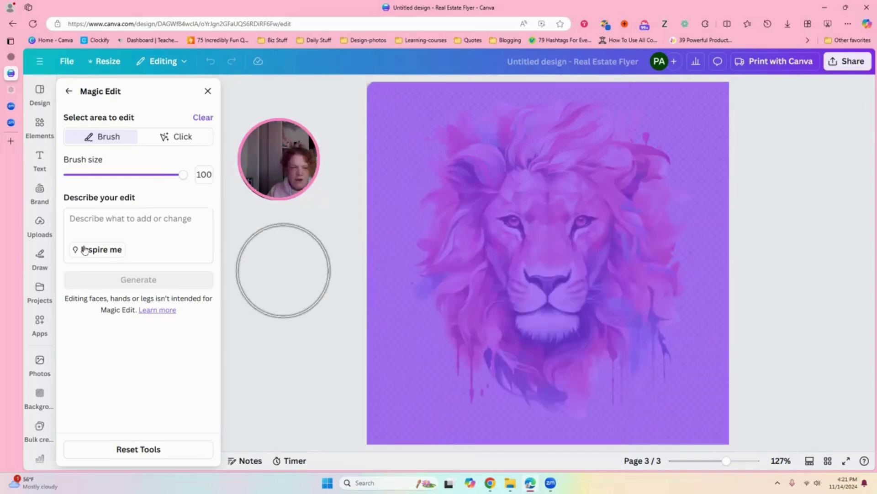
Paste the bold-outlined black-and-white coloring-page prompt into the describe box
click(107, 221)
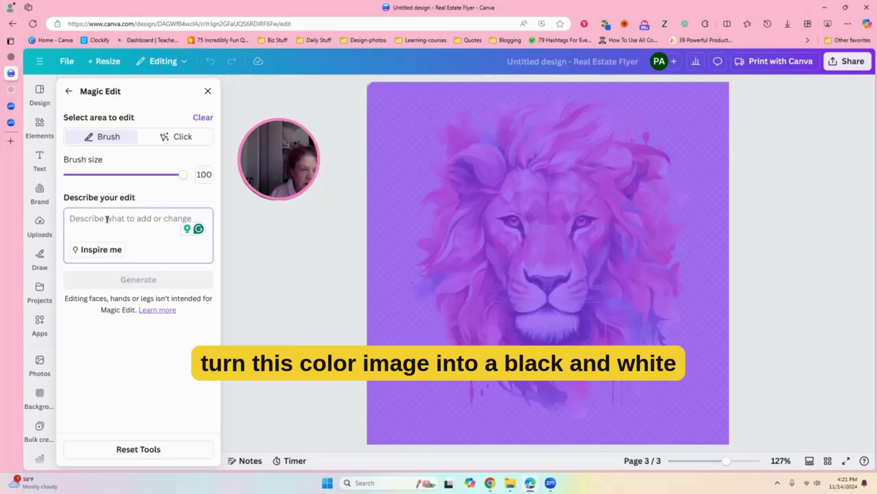
right_click(107, 219)
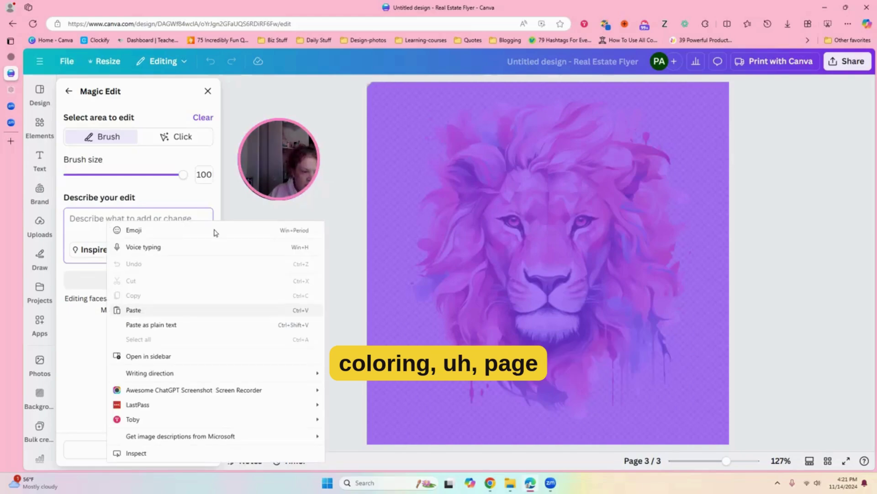
key(ctrl+v)
drag(210, 227, 210, 222)
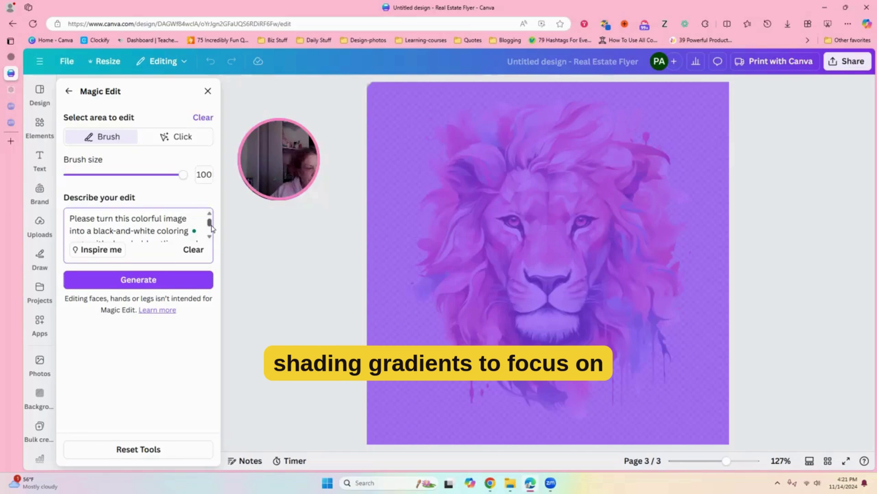
scroll(212, 228, down, 1)
scroll(210, 227, up, 1)
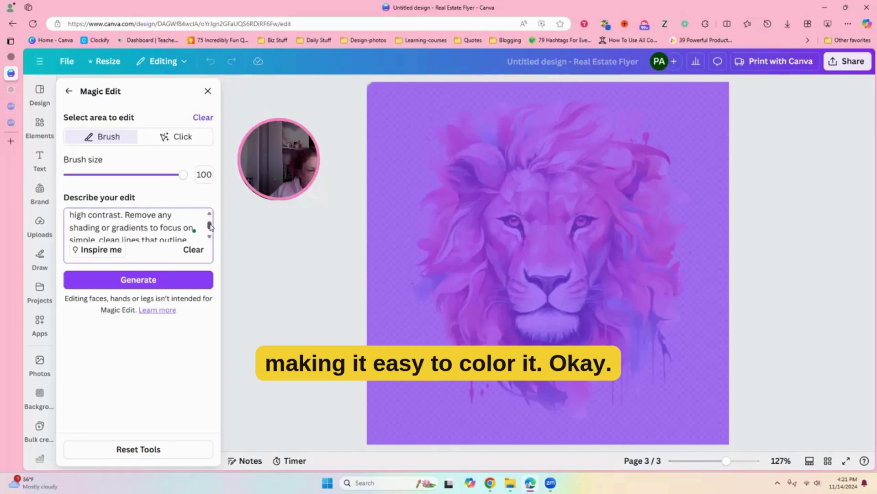
scroll(209, 238, up, 1)
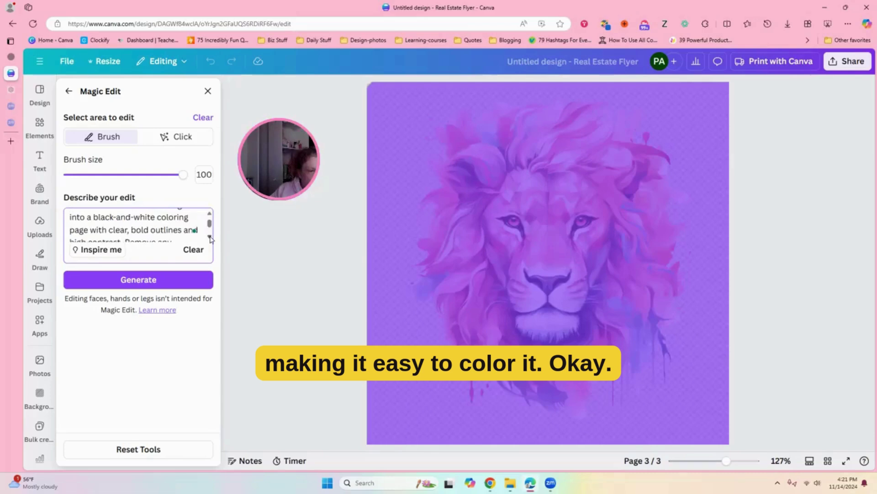
scroll(211, 239, down, 1)
scroll(211, 238, down, 1)
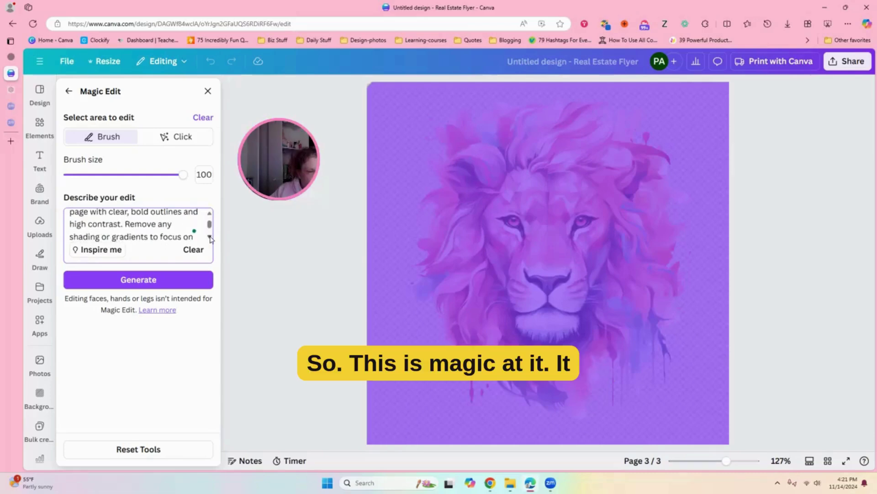
scroll(211, 239, down, 1)
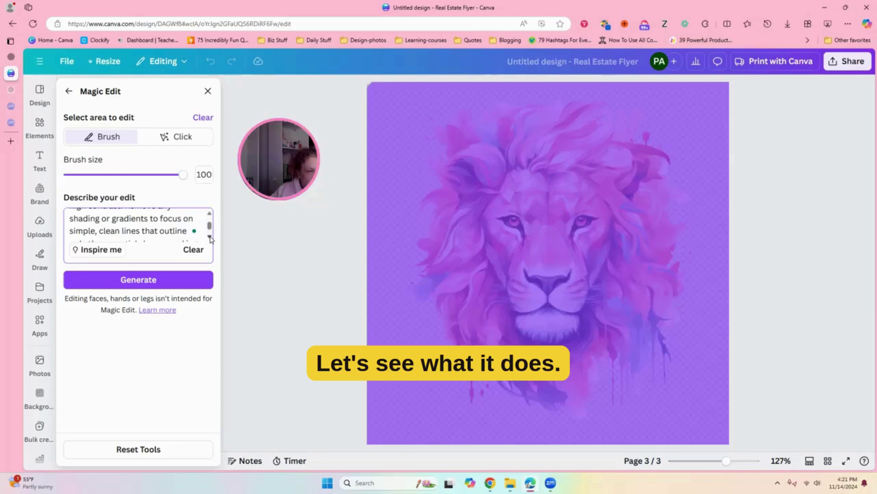
click(210, 237)
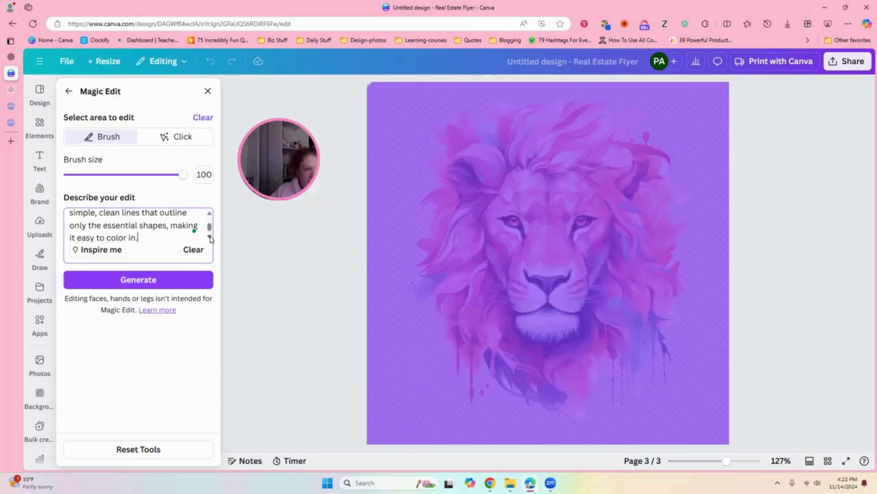
click(210, 237)
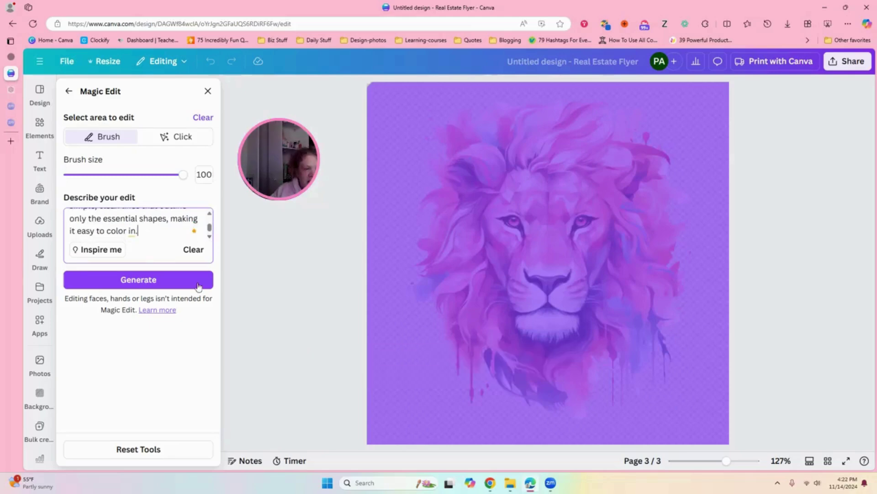
Generate Magic Edit results, choose the first sketch variant and accept it with Done
click(138, 280)
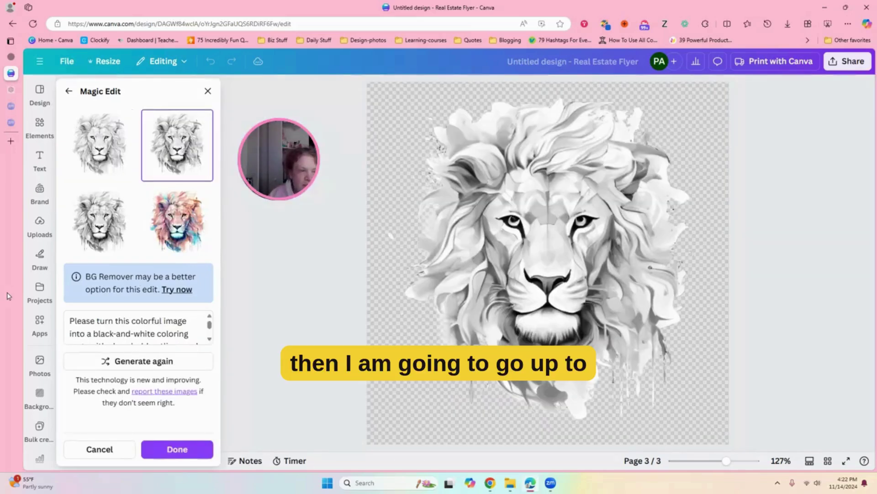
click(105, 157)
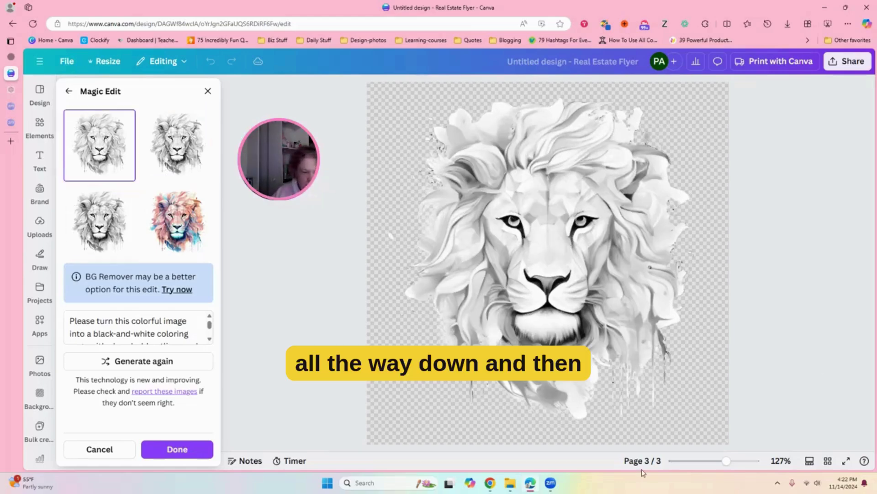
click(179, 449)
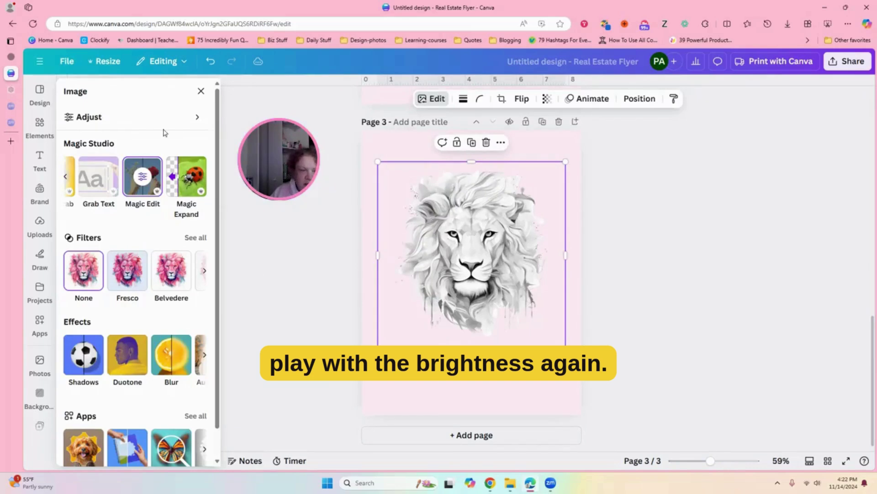
Set the page 3 sketch lion to contrast 100, saturation -100 and brightness 44, then deselect it
click(133, 119)
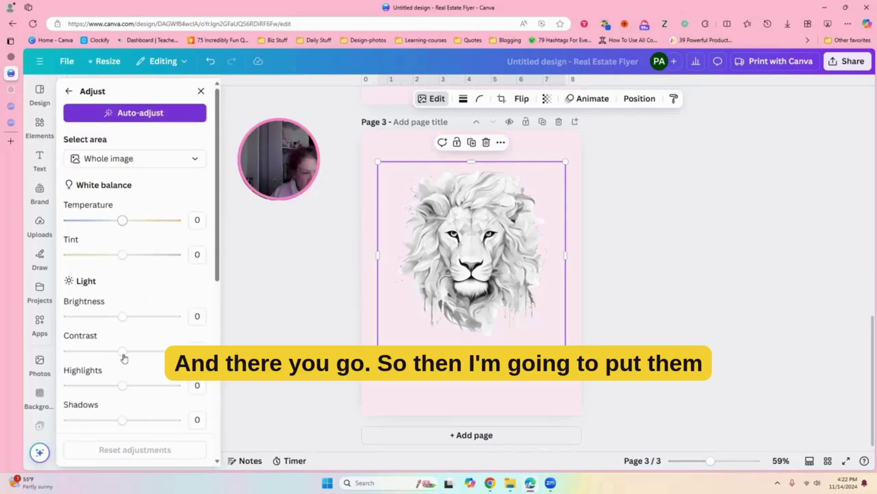
drag(122, 351, 188, 350)
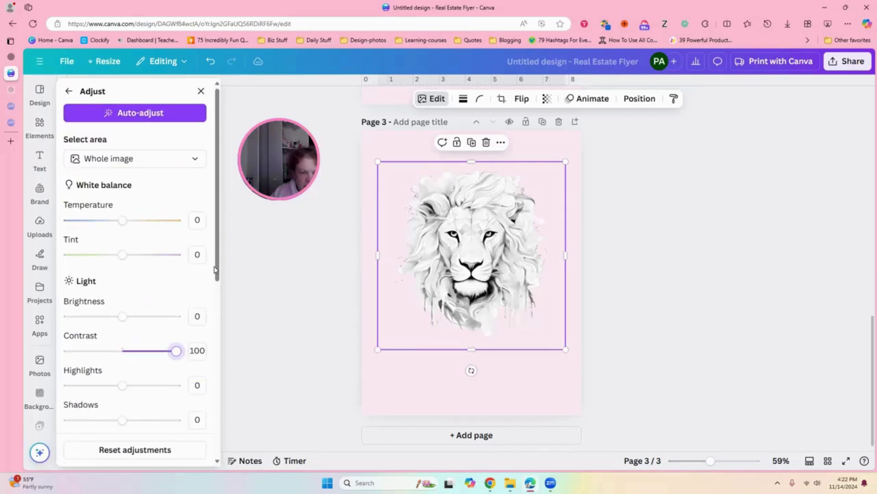
scroll(224, 443, down, 8)
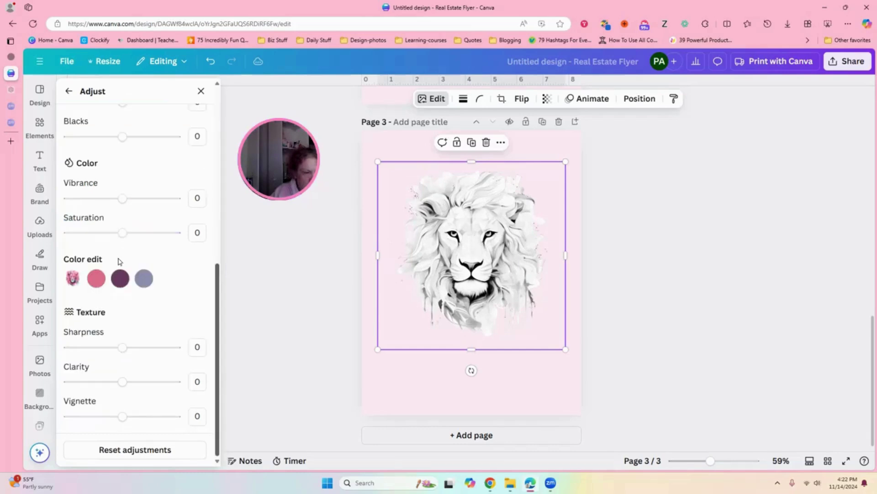
drag(122, 232, 68, 233)
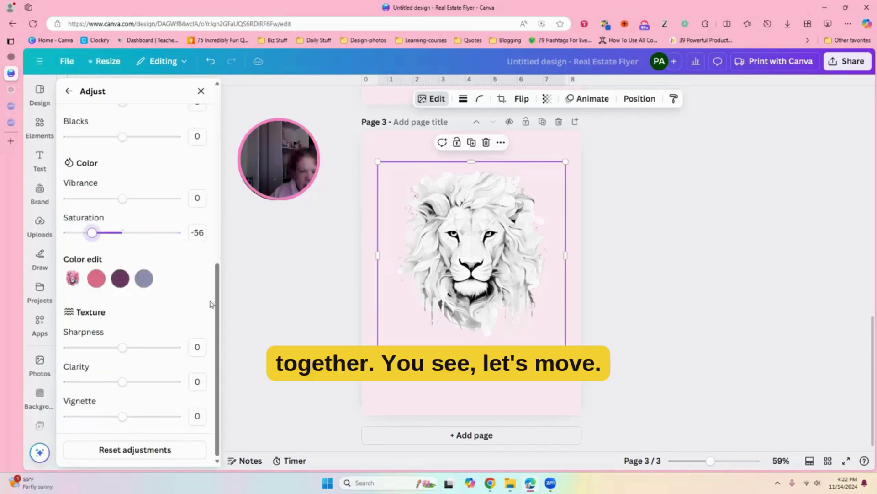
scroll(204, 196, up, 2)
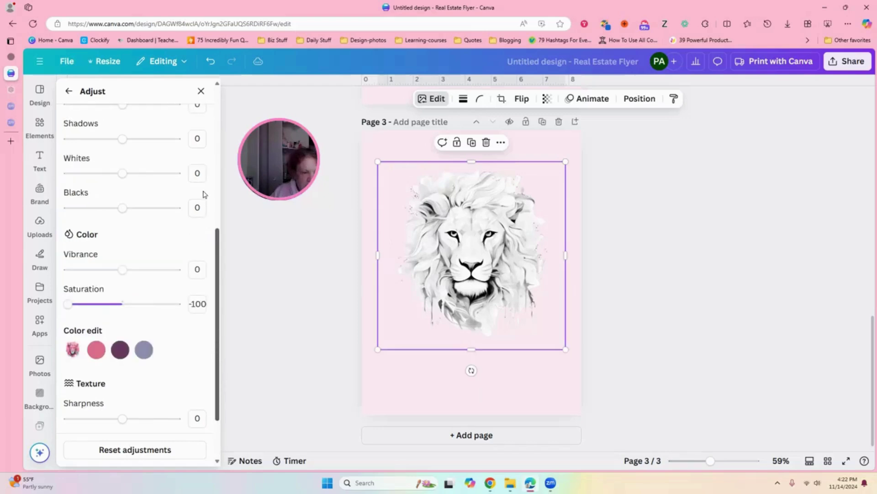
scroll(136, 325, up, 8)
drag(122, 316, 146, 316)
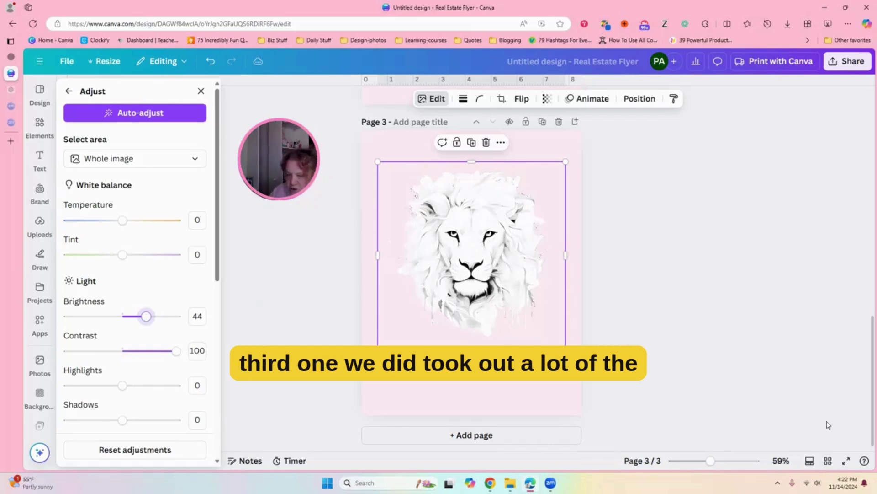
click(829, 245)
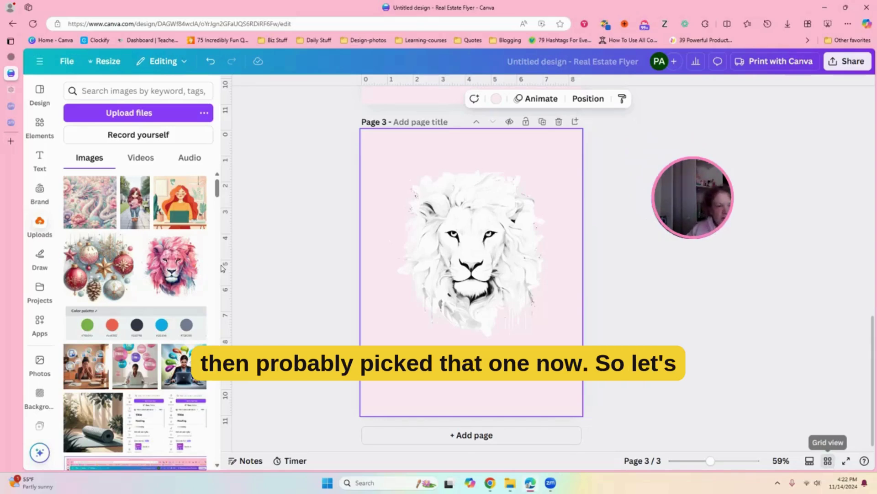
Add a blank Page 4 after the lion pages from the grid view (Ctrl+Alt+G)
key(ctrl+alt+g)
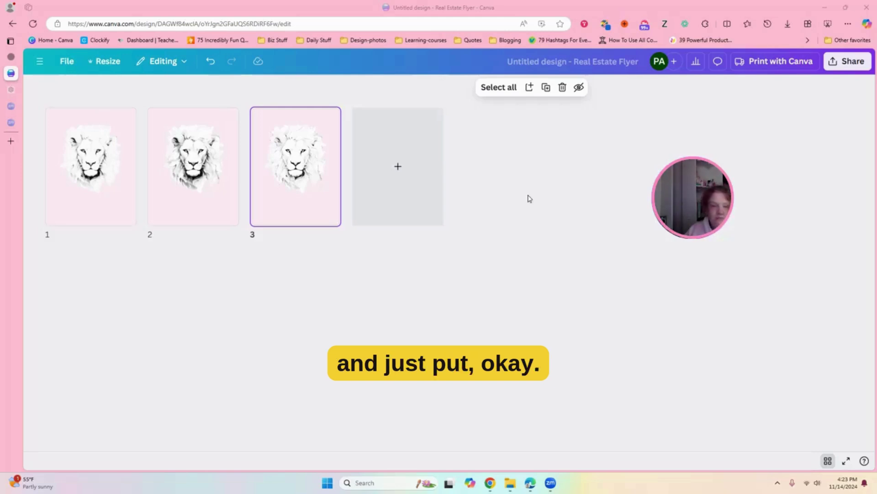
click(828, 461)
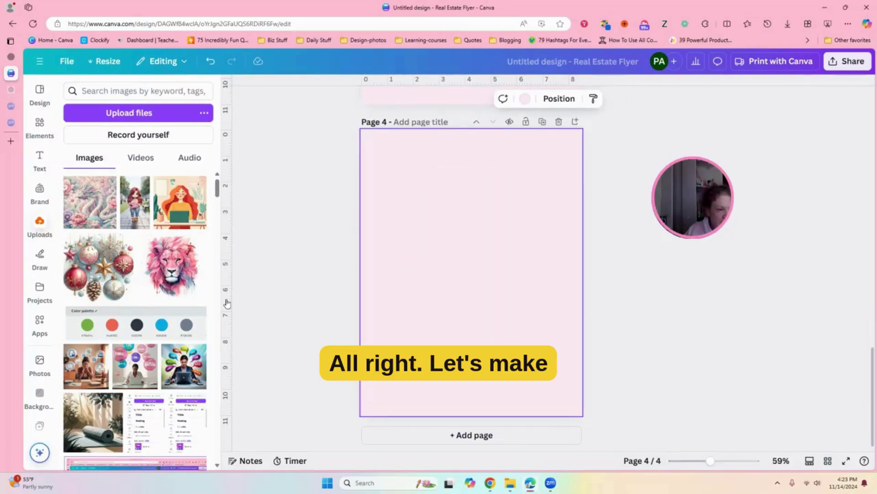
Add the floral dragon to page 4, make the page background white and enlarge the dragon
click(86, 201)
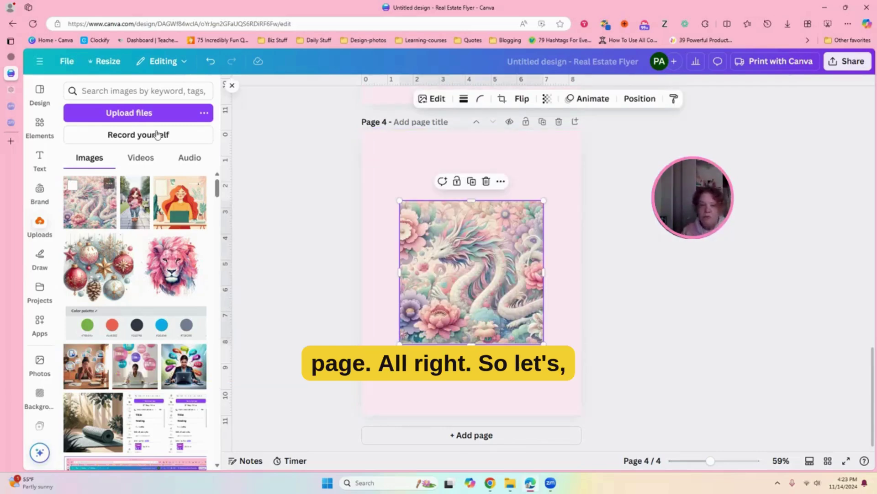
click(402, 145)
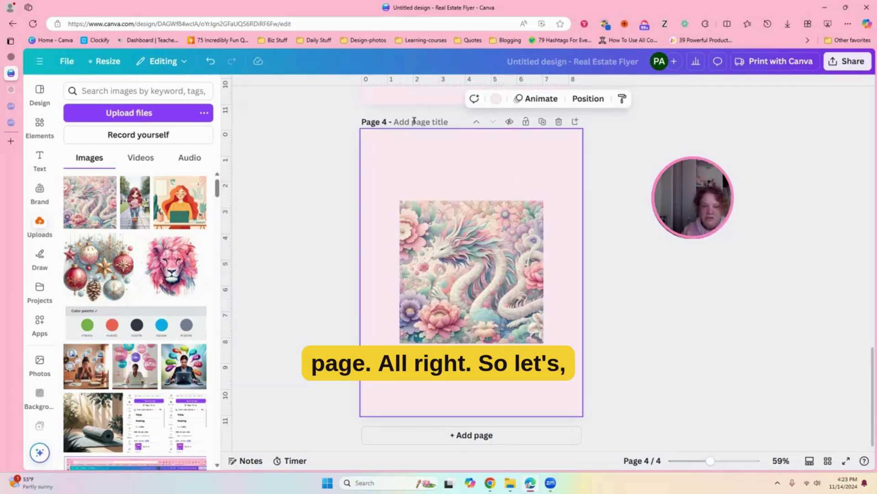
click(498, 99)
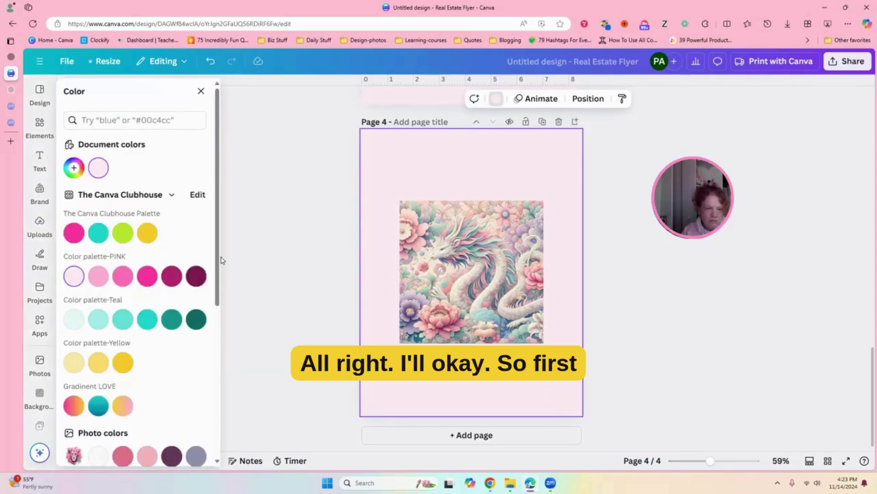
scroll(216, 319, down, 5)
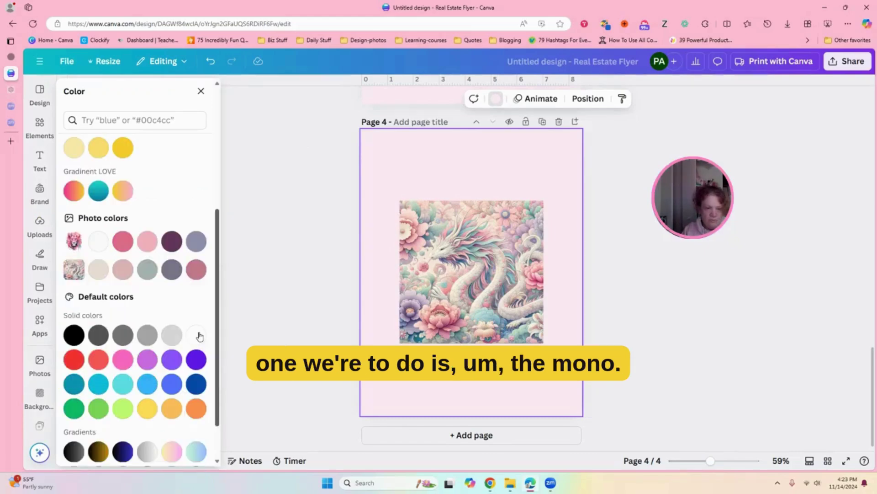
click(431, 239)
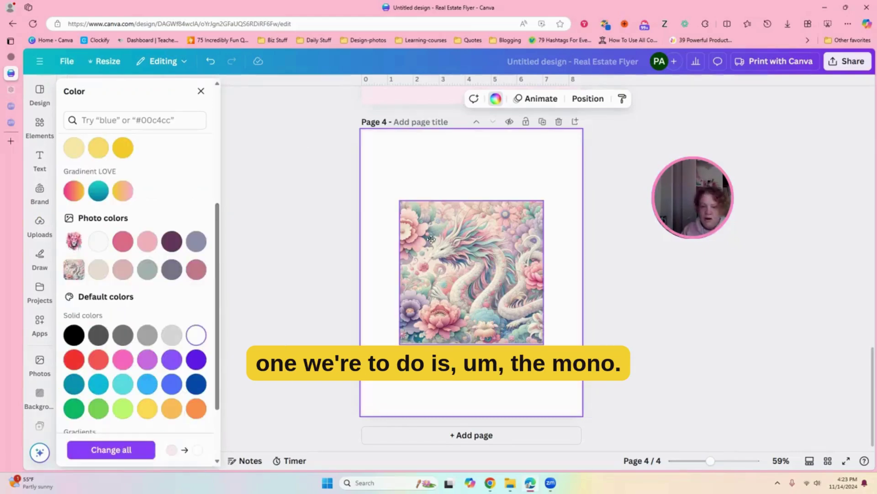
key(ctrl+z)
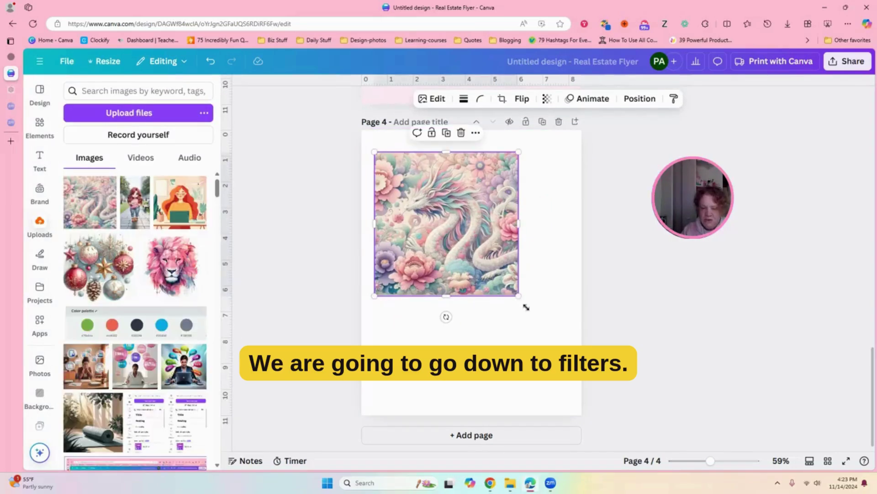
drag(539, 278, 531, 284)
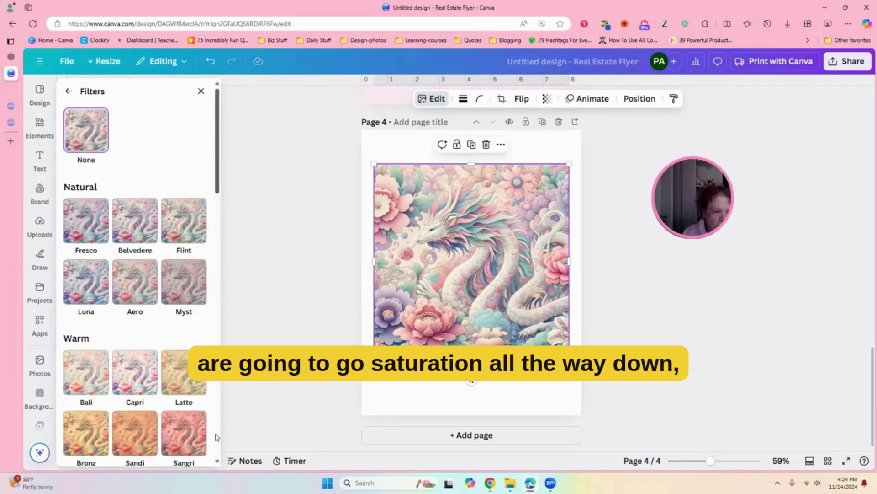
Apply the Classic mono filter to the page 4 dragon
scroll(217, 437, down, 10)
click(73, 233)
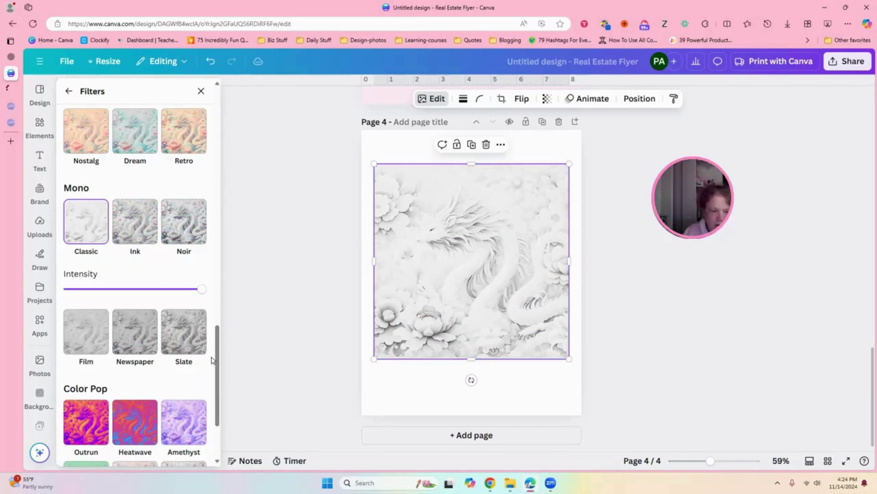
scroll(217, 144, up, 8)
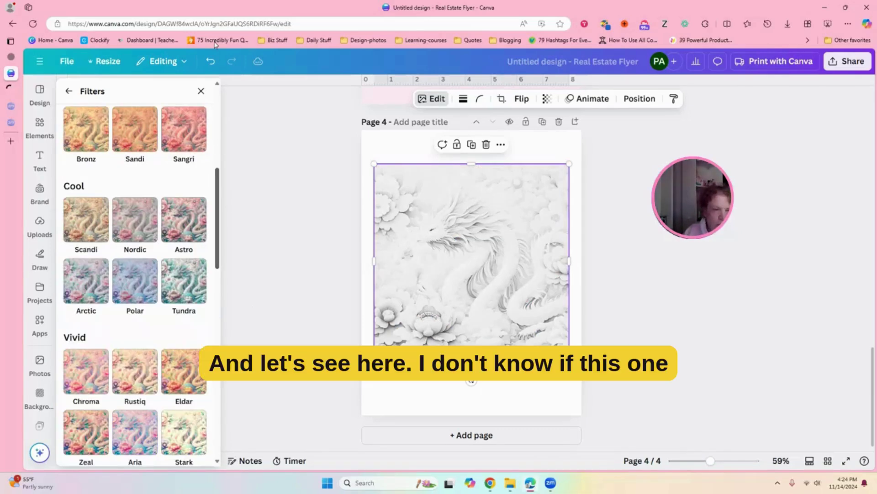
click(66, 92)
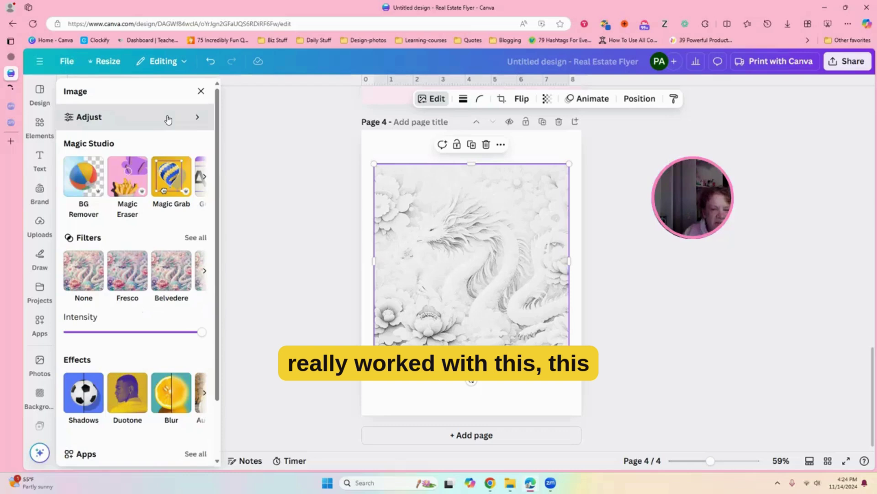
Set the dragon to contrast 100, saturation -100, brightness 13, and add a blank fifth page
click(167, 118)
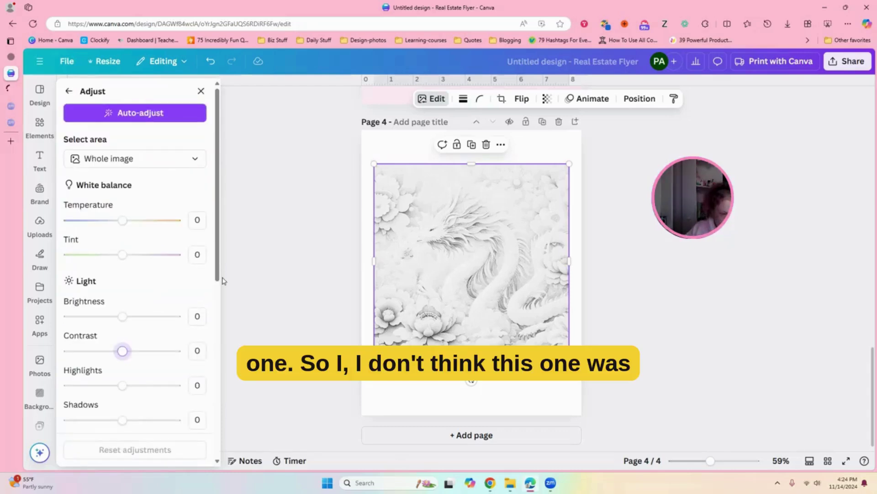
scroll(215, 436, down, 7)
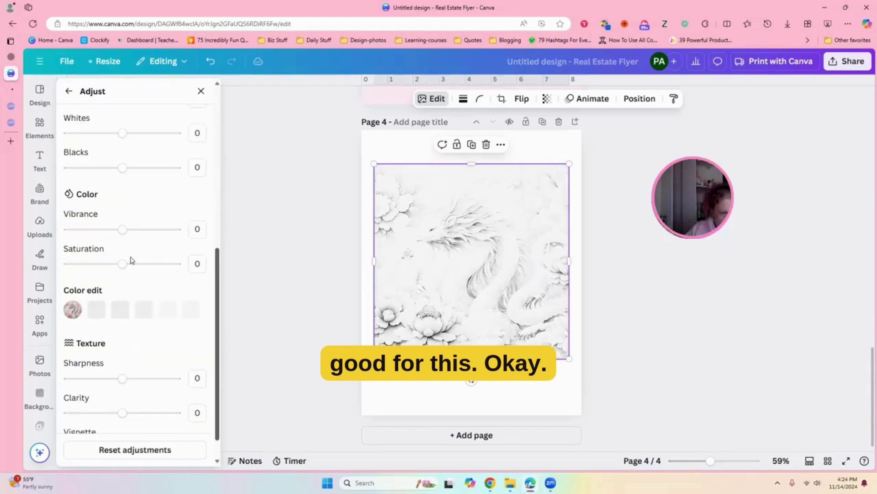
click(68, 256)
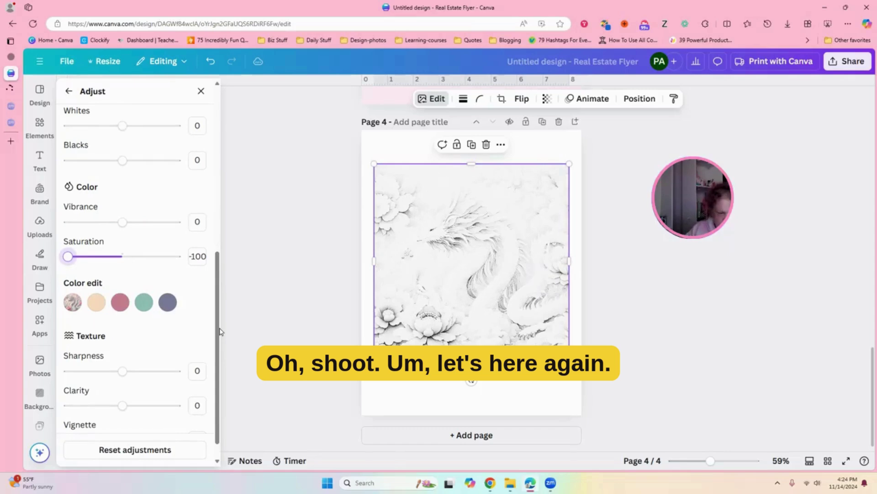
scroll(124, 237, up, 6)
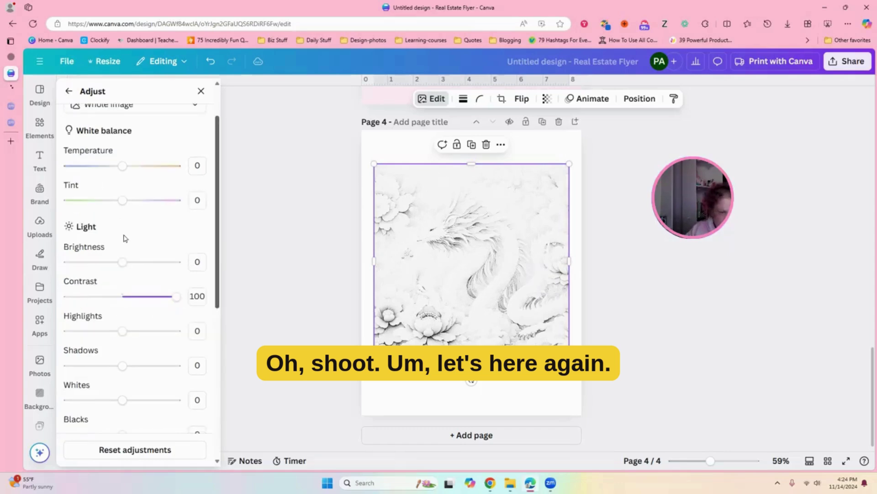
click(127, 263)
click(156, 264)
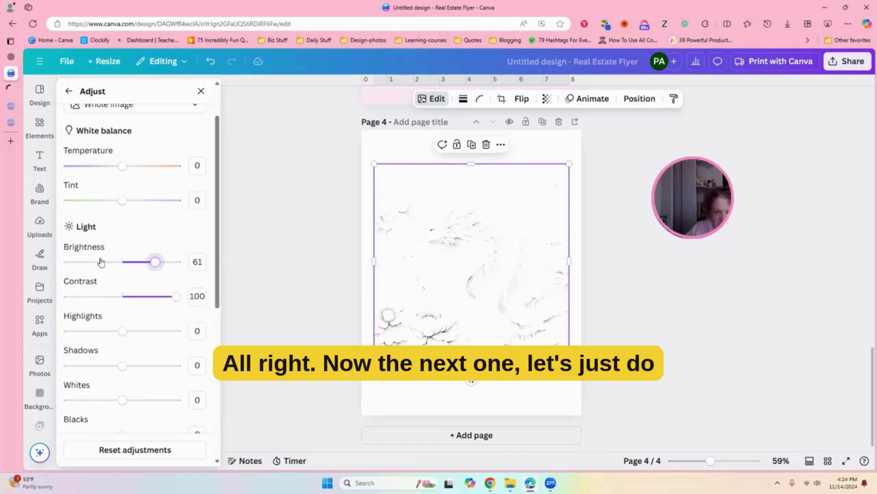
click(121, 262)
drag(122, 262, 130, 261)
click(157, 261)
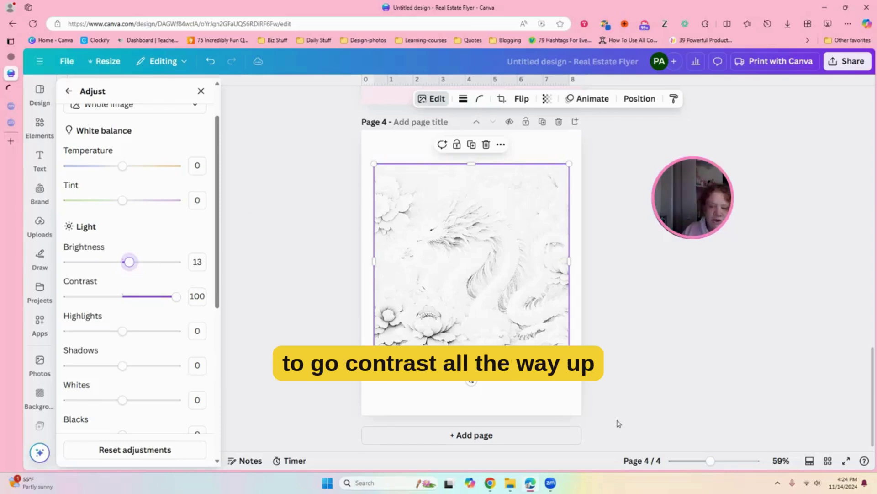
click(487, 438)
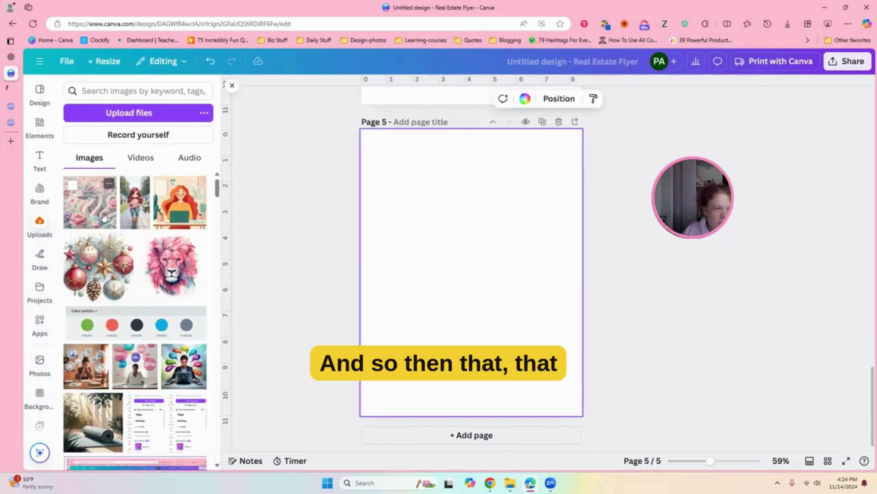
Add the floral dragon image from Uploads onto page 5
click(103, 217)
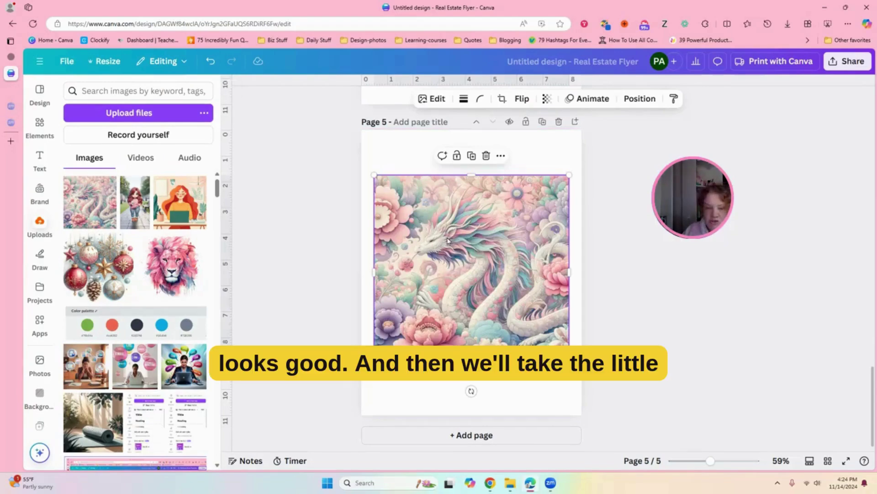
Set the page 5 dragon's contrast to 100 and saturation to -100
click(442, 102)
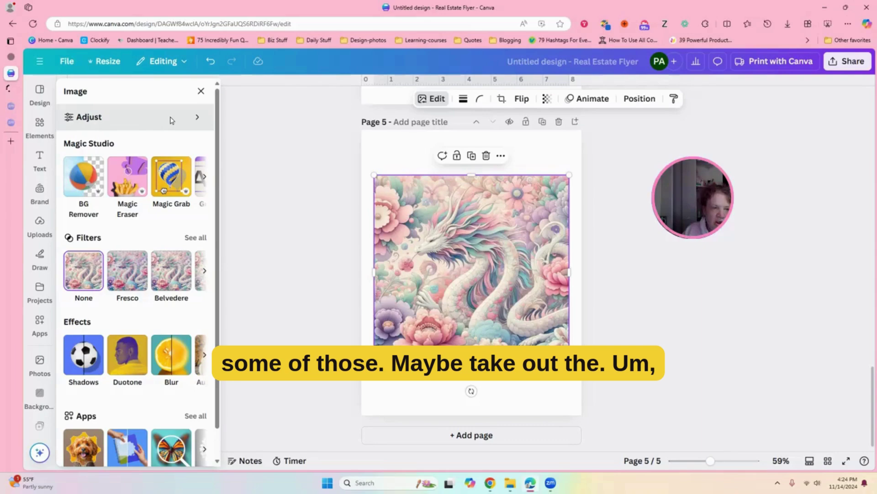
click(170, 120)
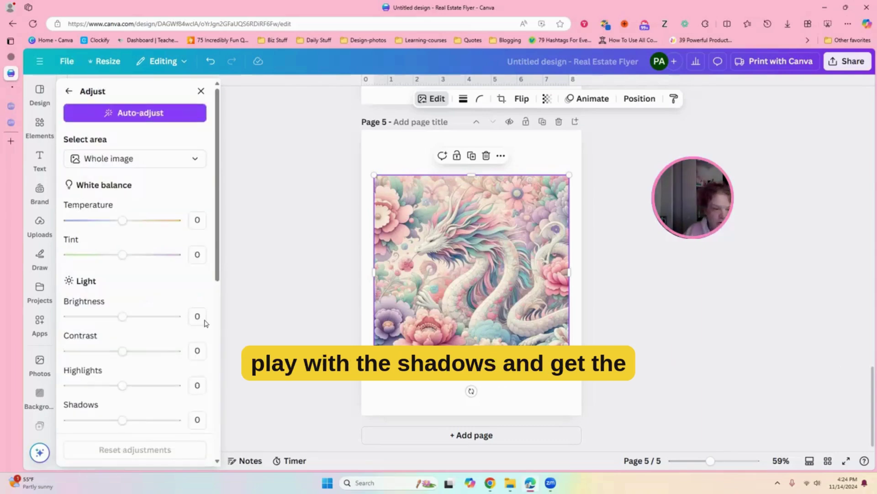
click(179, 350)
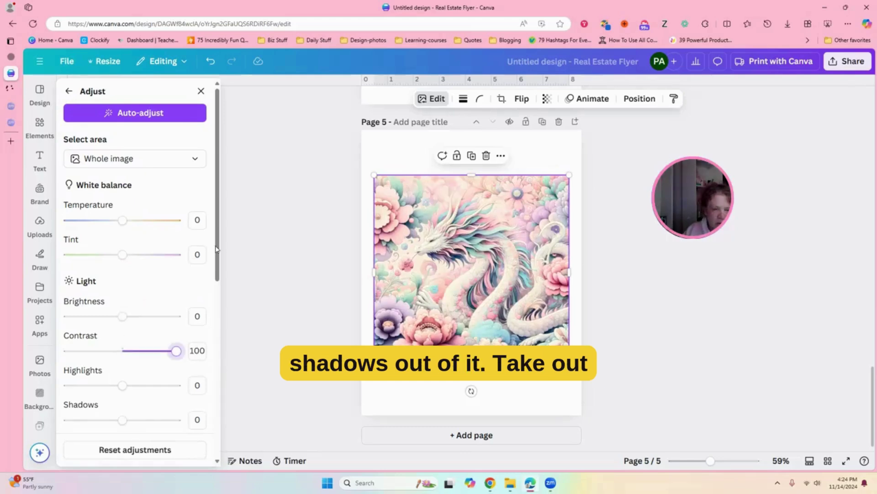
scroll(211, 361, down, 3)
scroll(211, 386, down, 3)
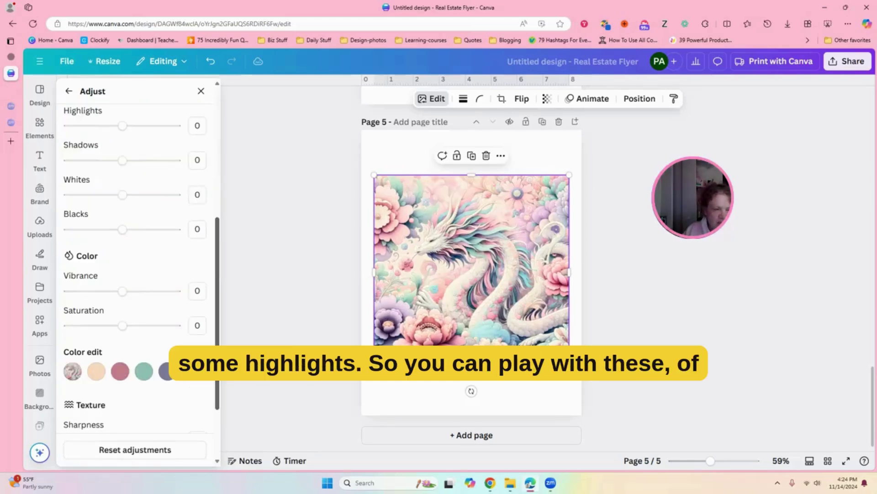
drag(122, 325, 37, 327)
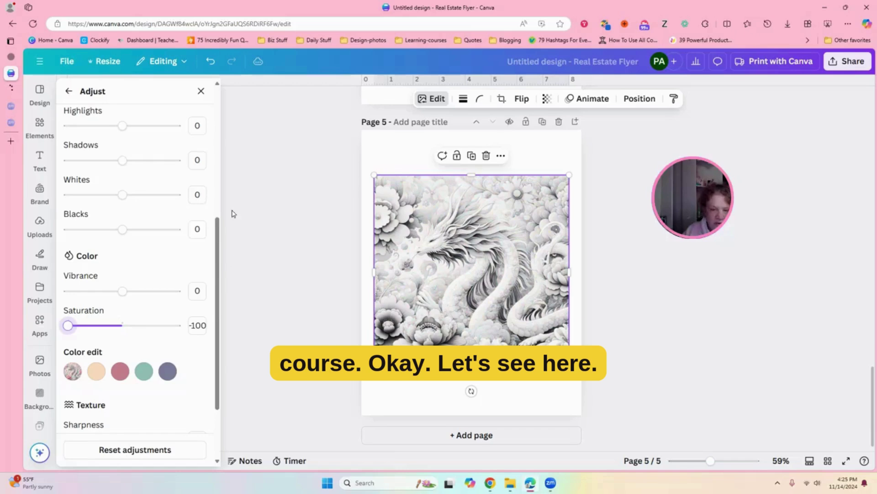
Set brightness to 21, shadows to 65 and highlights to 44
scroll(232, 210, up, 5)
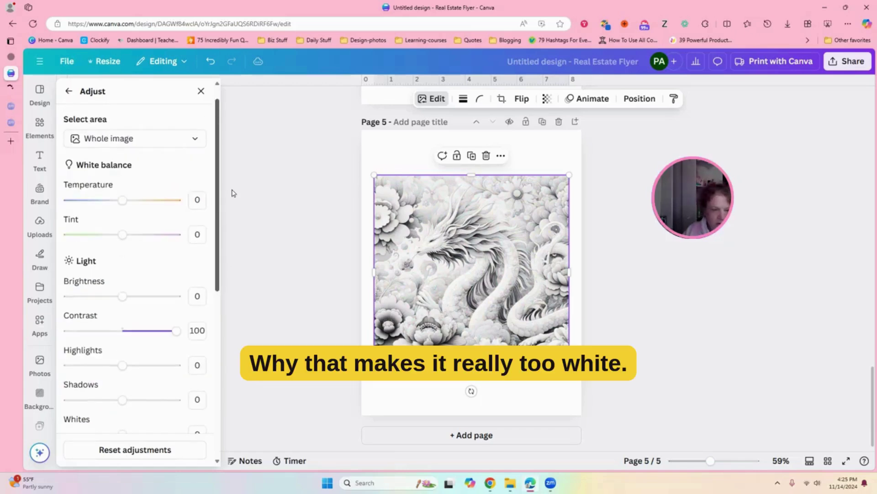
scroll(117, 286, down, 1)
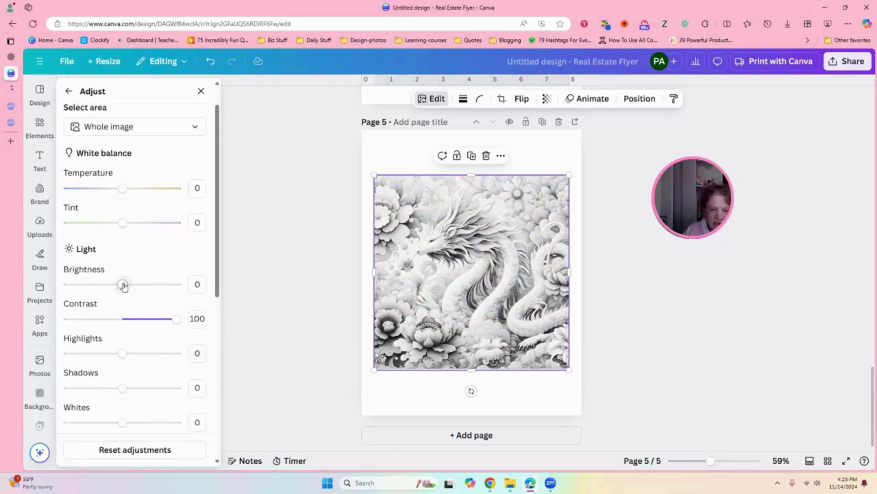
drag(124, 286, 132, 285)
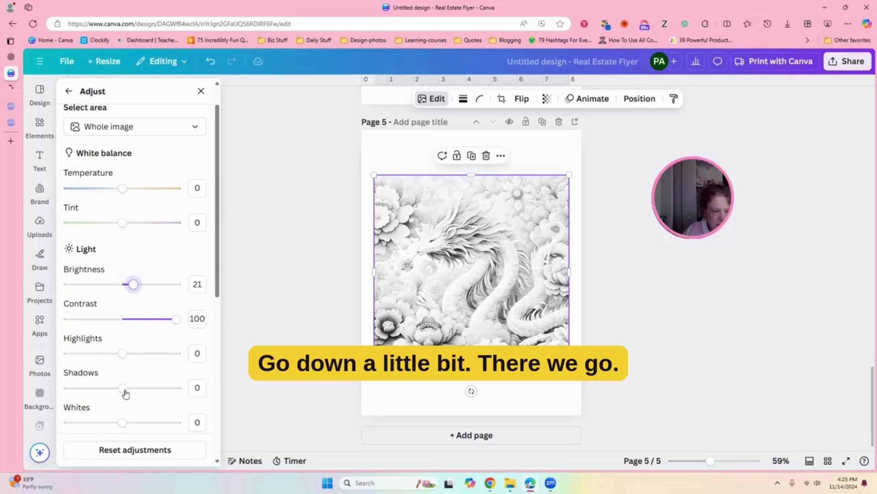
drag(141, 391, 156, 388)
click(161, 388)
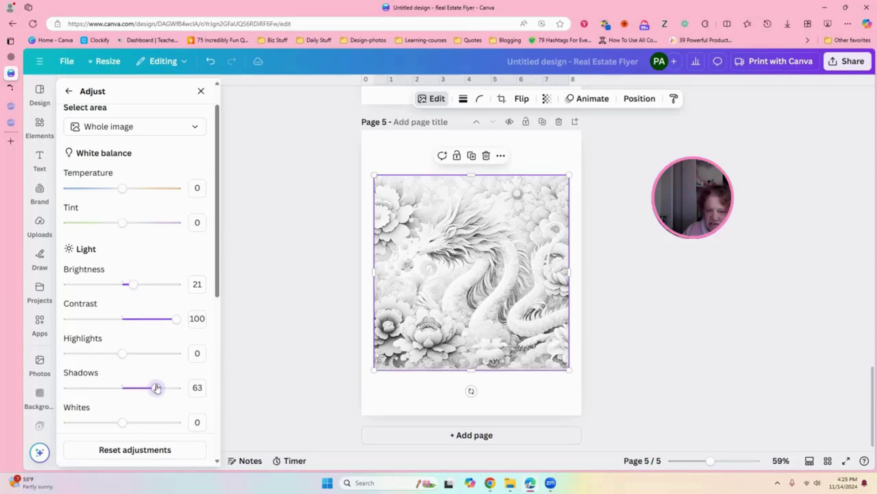
drag(121, 354, 147, 355)
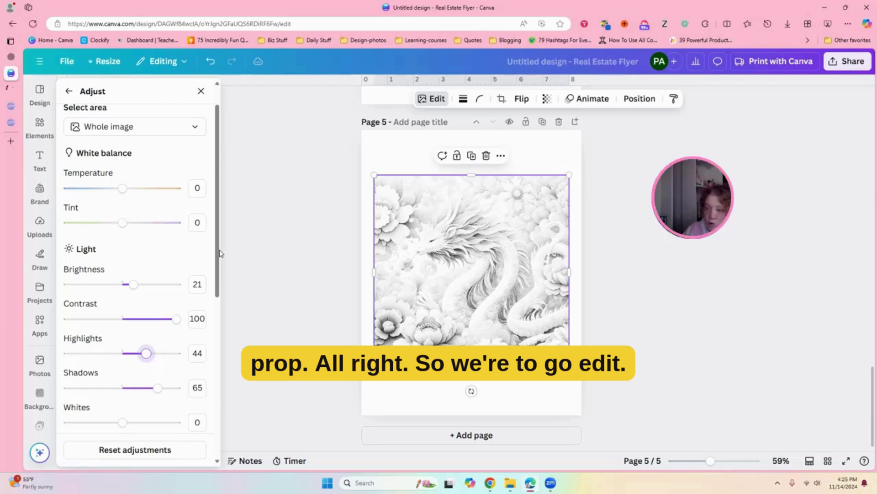
Set the whites to 9 and settle the blacks at -20
scroll(215, 302, down, 2)
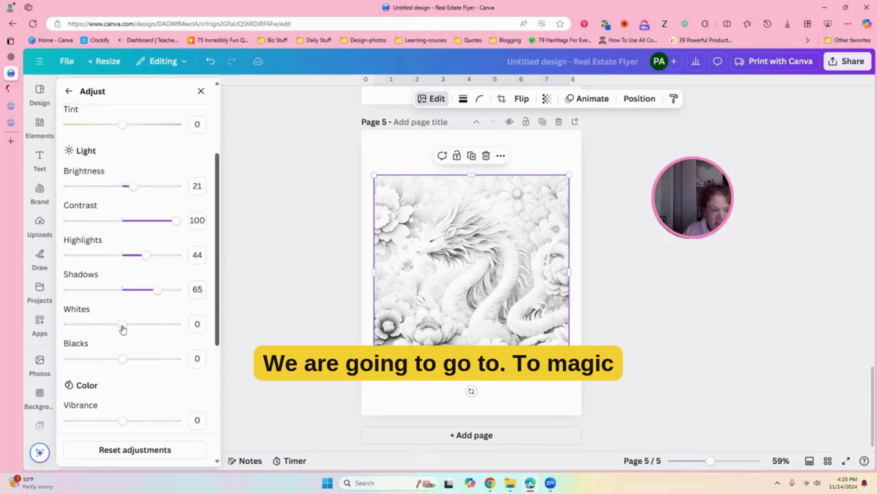
click(149, 324)
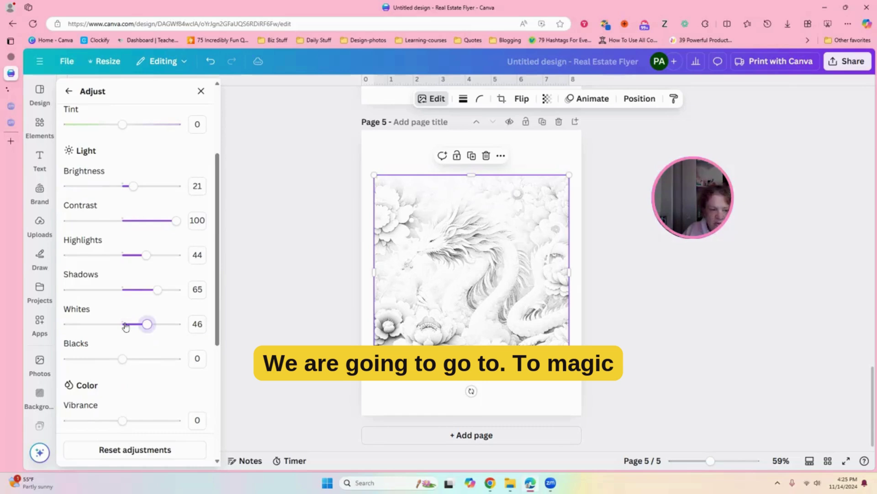
click(125, 324)
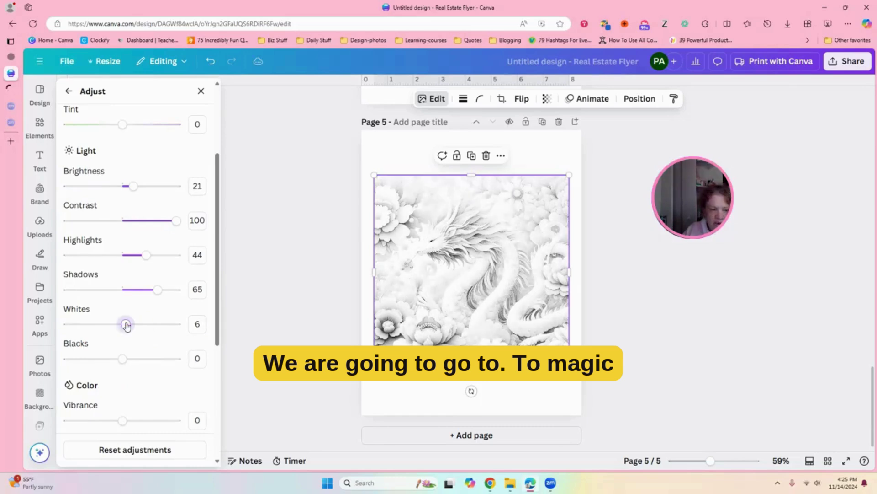
click(100, 360)
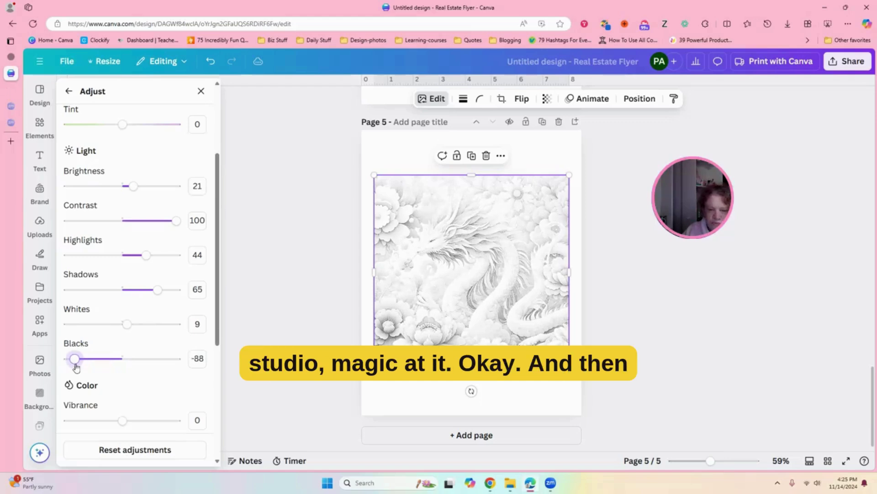
click(92, 359)
click(105, 359)
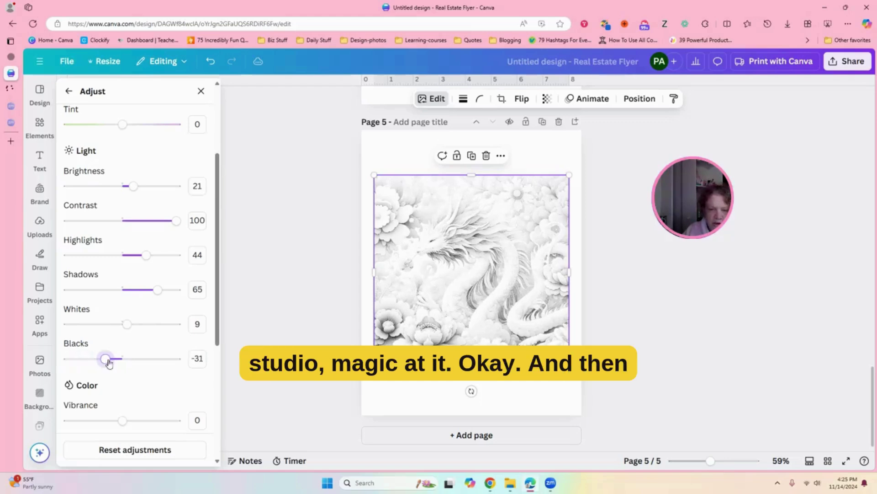
click(111, 359)
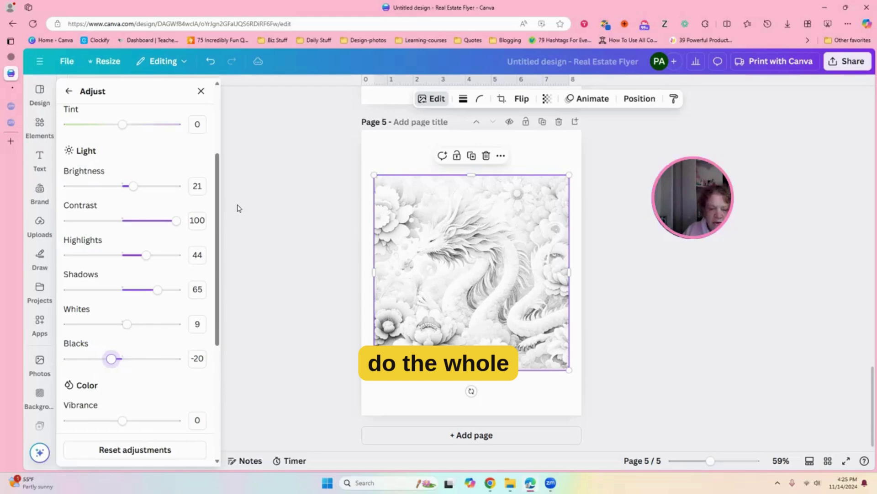
Add a sixth page and place the colourful dragon image on it
click(527, 441)
click(527, 440)
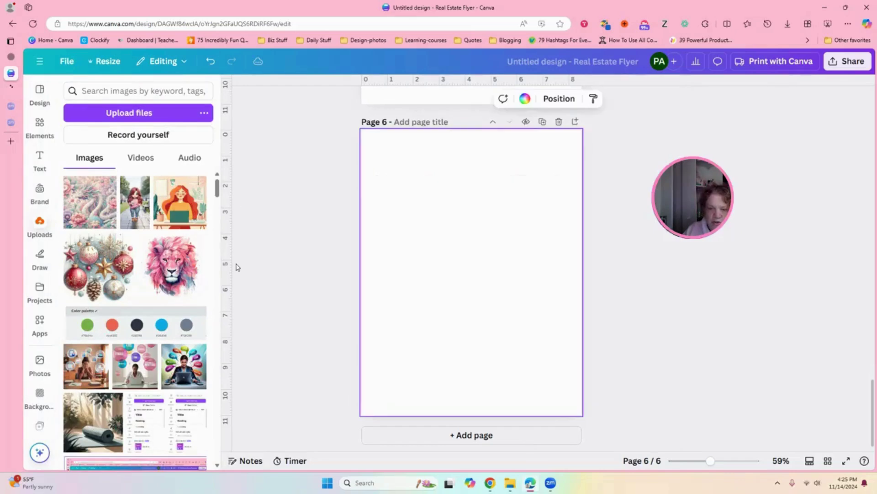
click(78, 221)
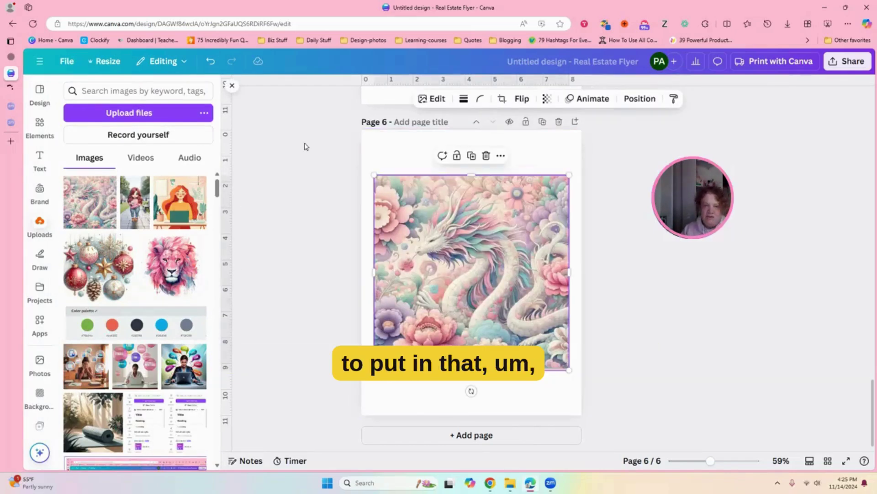
In Magic Edit, brush over the entire page 6 dragon image
click(431, 101)
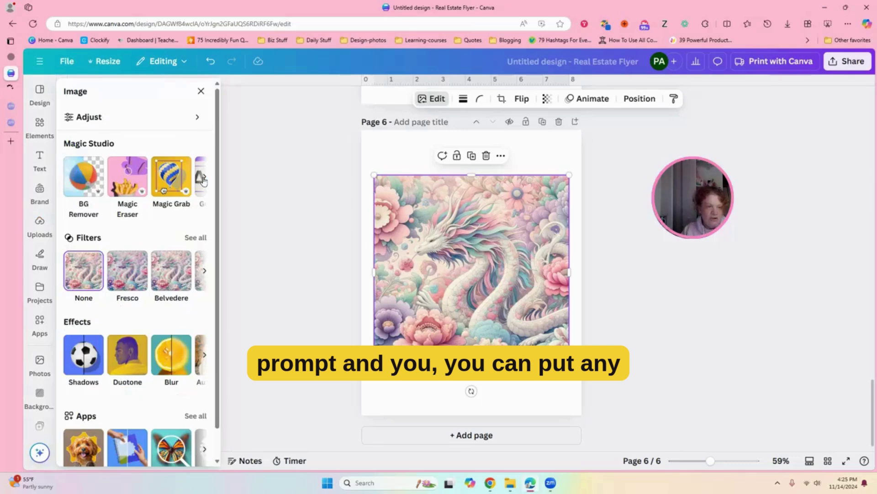
click(203, 178)
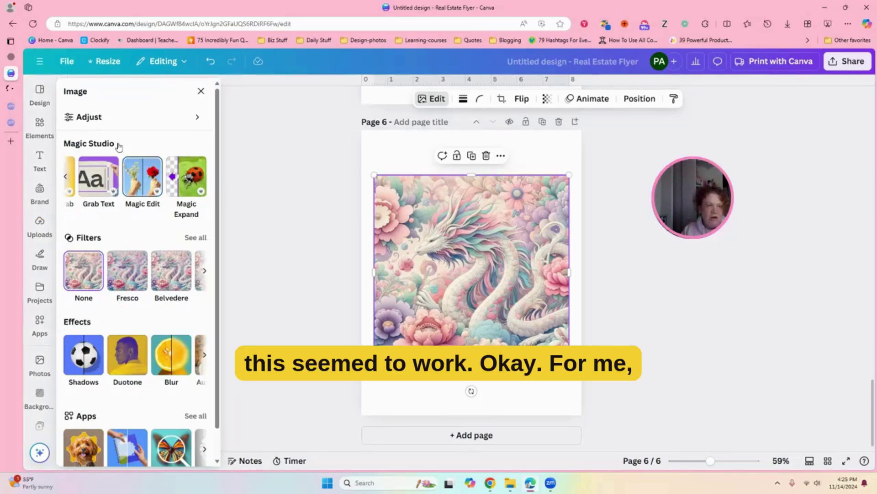
click(145, 185)
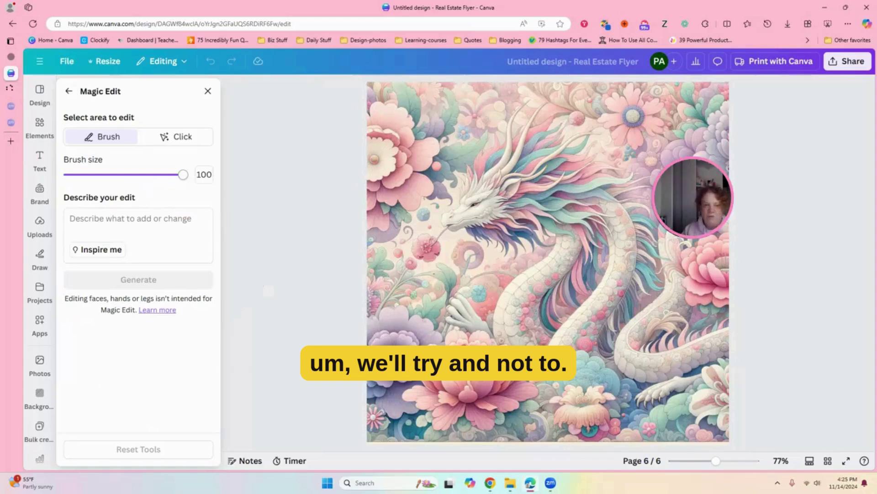
mouse_move(378, 110)
mouse_down()
mouse_move(834, 101)
mouse_move(533, 448)
mouse_up()
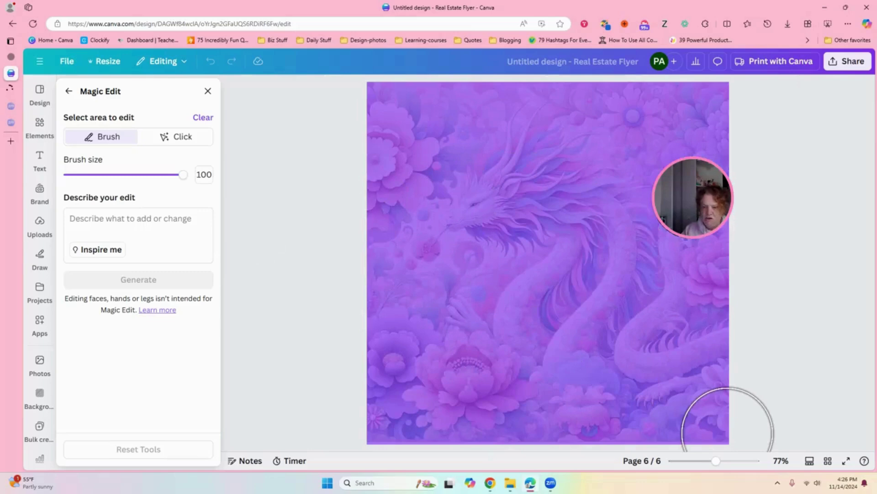
Paste the colouring-page prompt into the edit description and generate variants
click(90, 224)
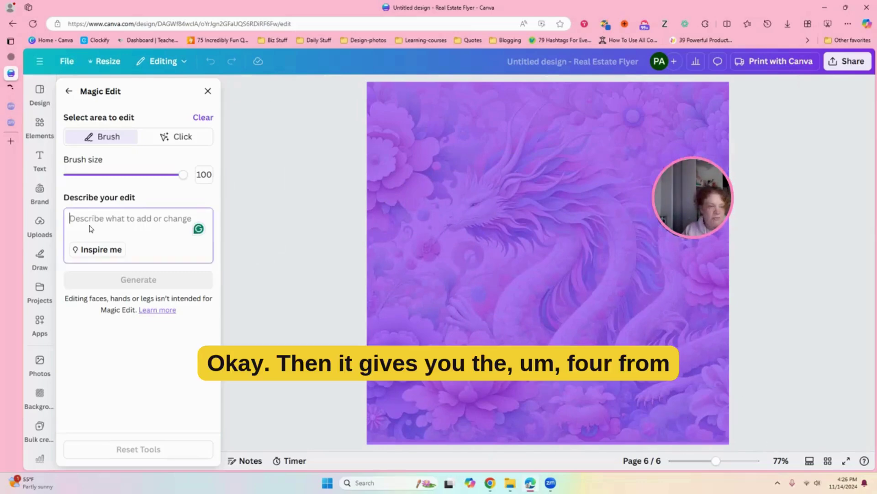
right_click(89, 225)
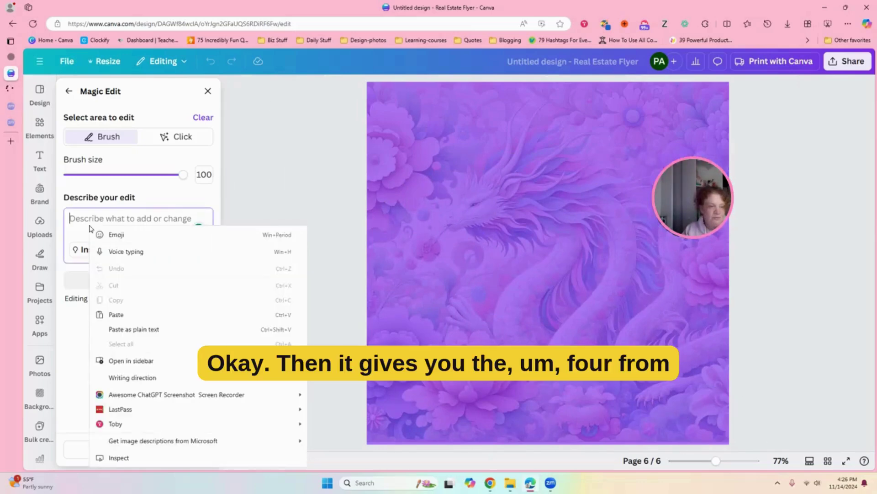
click(141, 315)
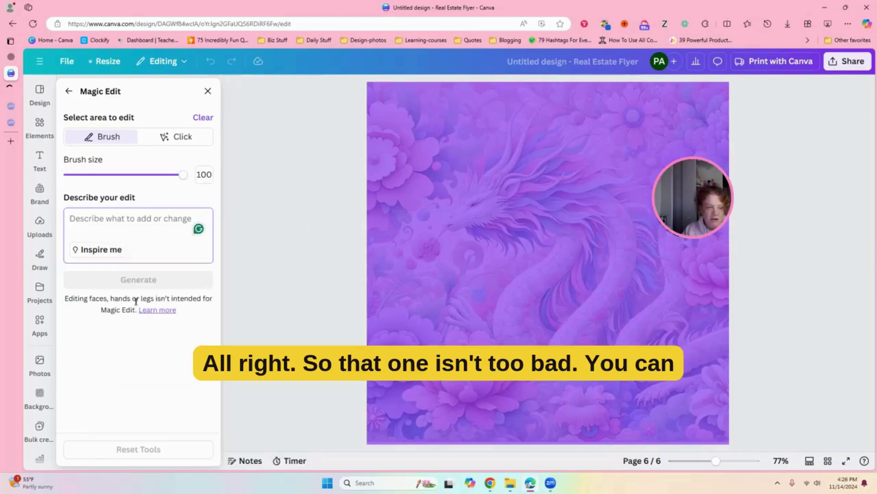
key(ctrl+v)
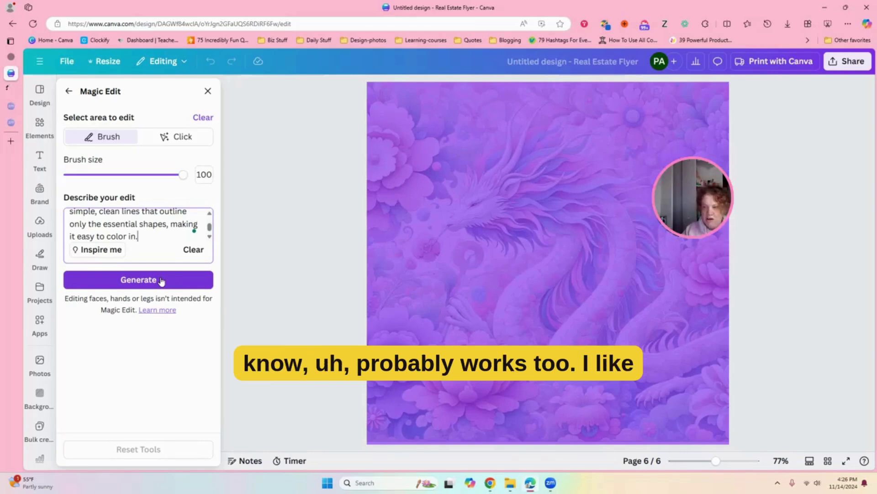
click(161, 280)
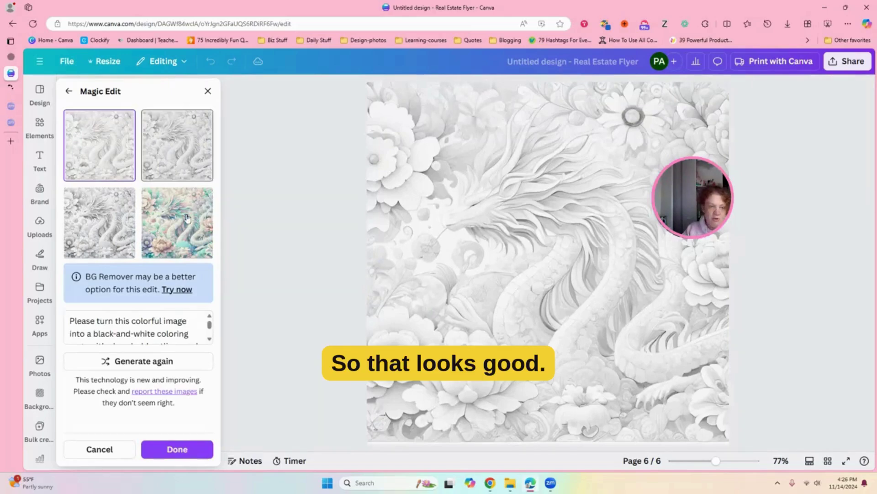
Compare the generated variants and apply the second black-and-white version to page 6
click(180, 152)
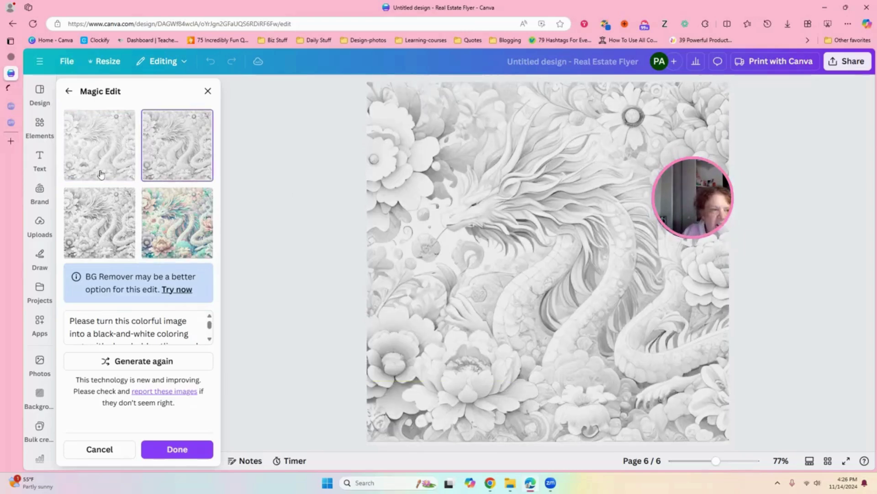
click(101, 156)
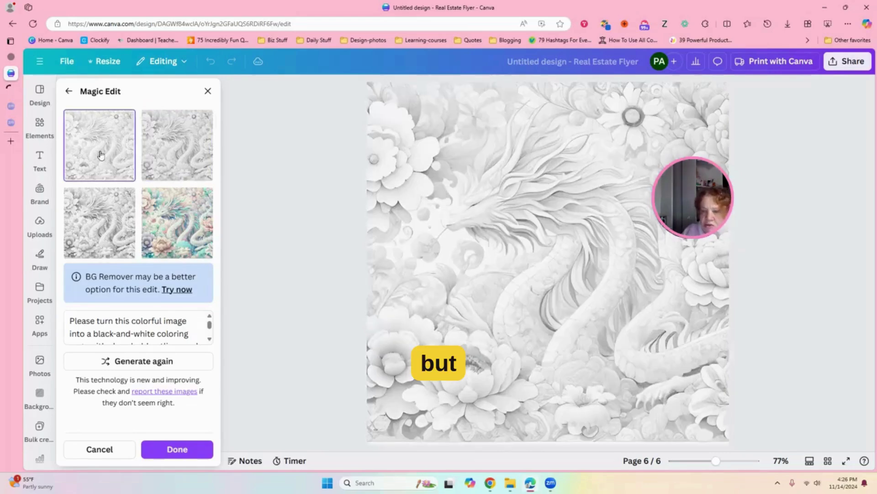
click(103, 218)
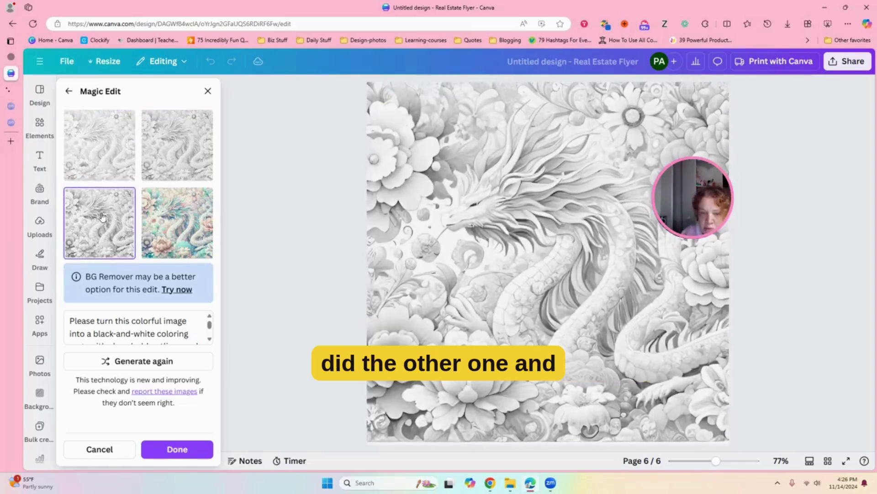
click(163, 156)
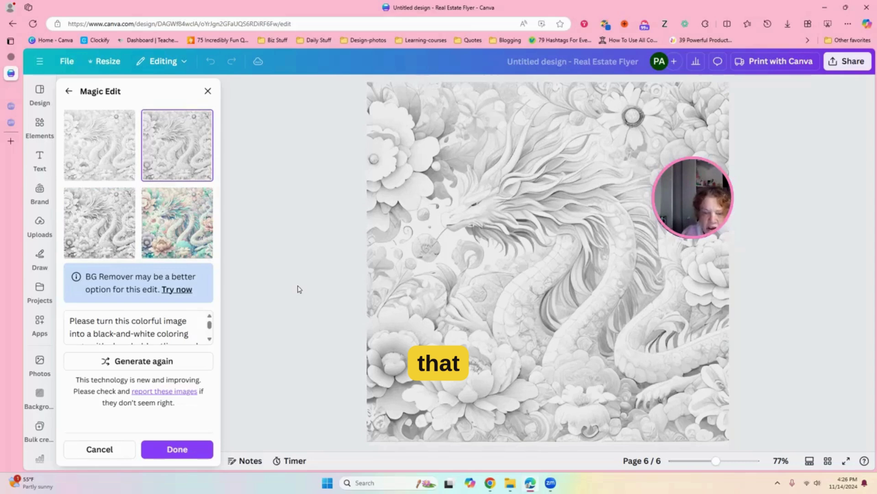
click(178, 448)
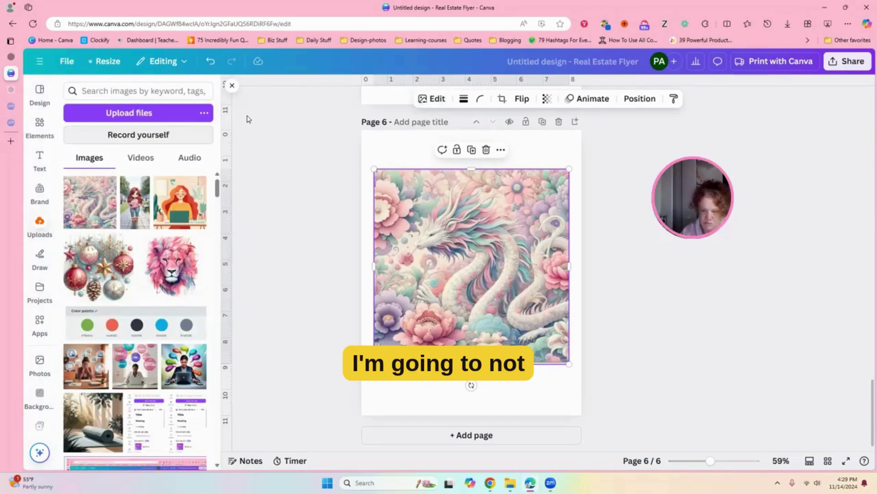
Try contrast 100 and saturation -100 on the page 6 dragon
click(871, 311)
click(871, 284)
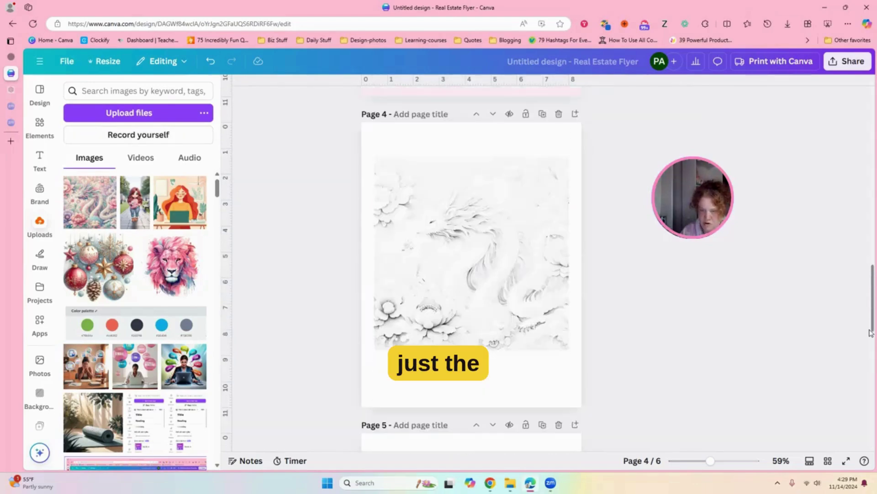
drag(871, 333, 873, 399)
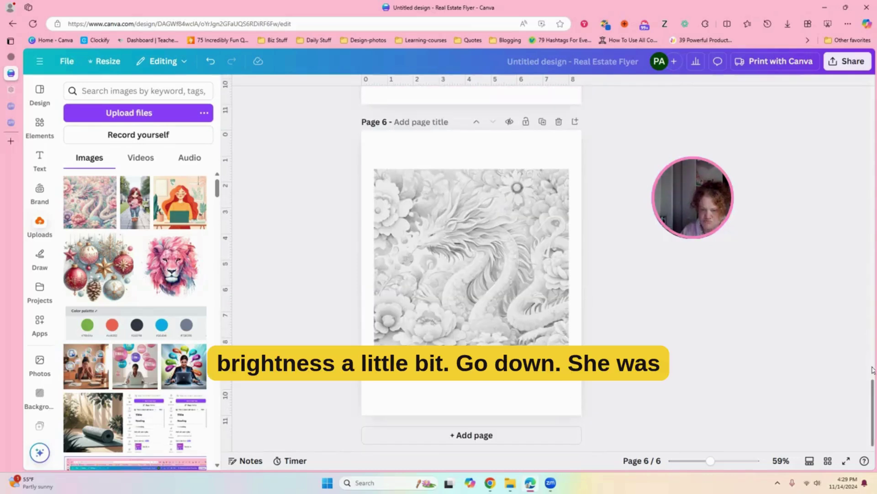
click(402, 326)
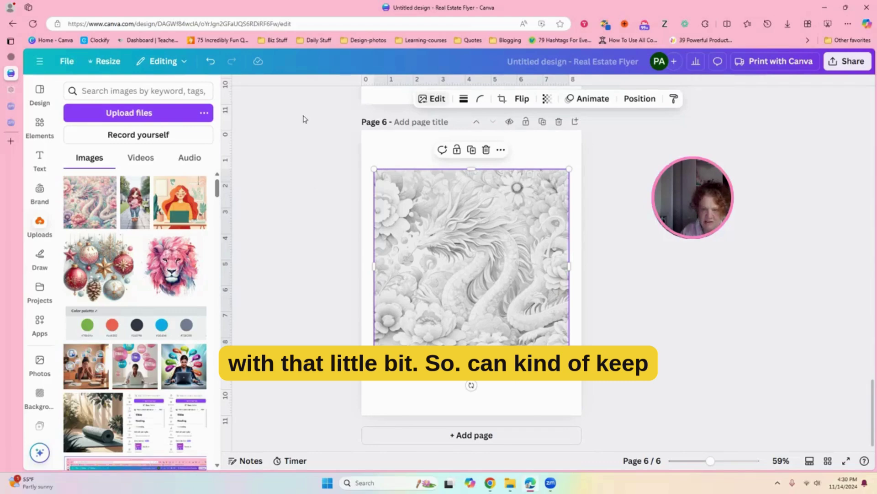
click(432, 98)
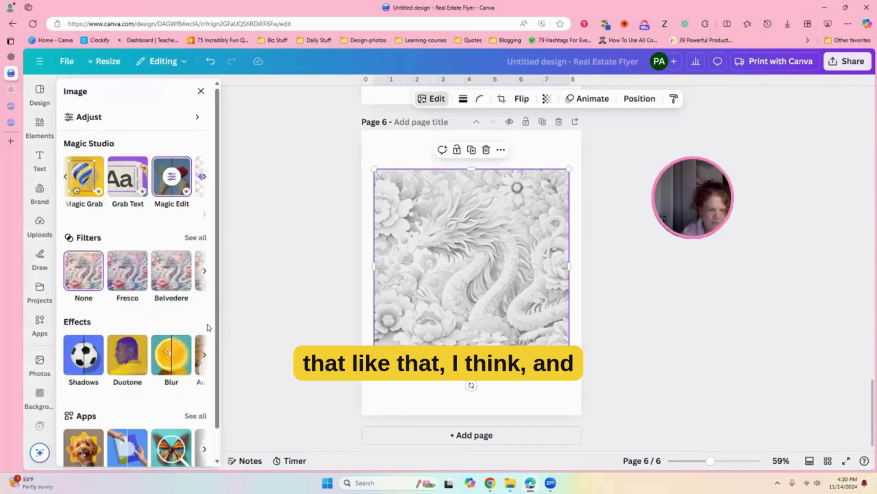
click(183, 117)
drag(122, 351, 189, 356)
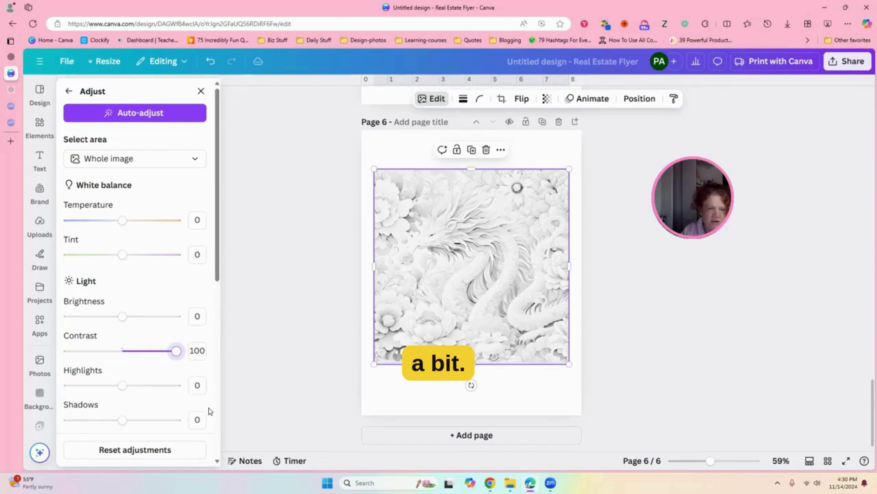
scroll(128, 314, down, 5)
click(128, 313)
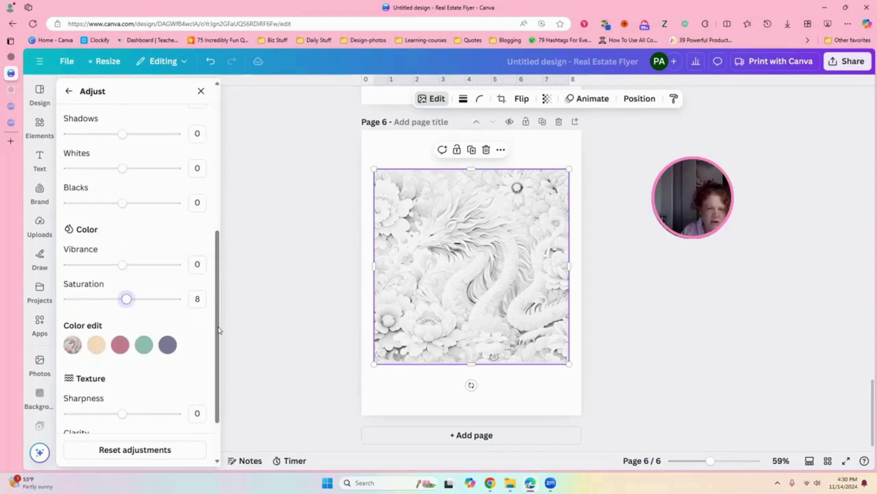
key(Home)
Reset contrast to 0 and try several brightness values, stepping down to 10
scroll(221, 229, up, 3)
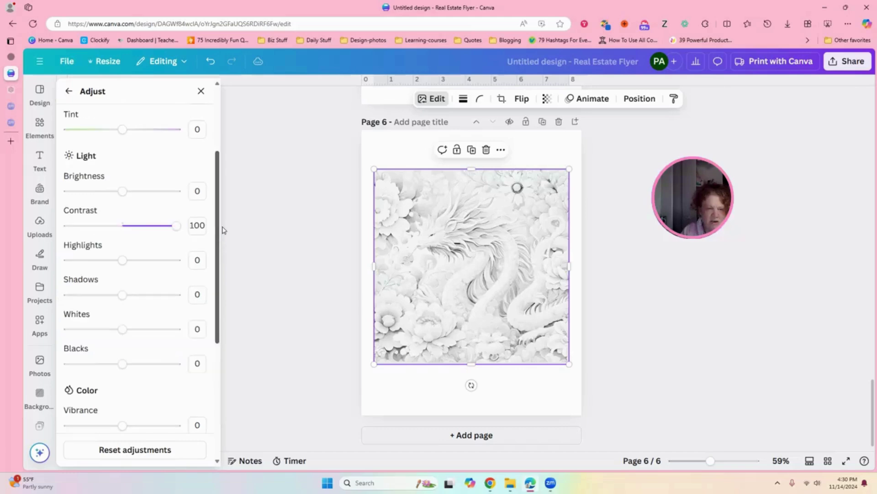
scroll(130, 250, up, 1)
click(141, 247)
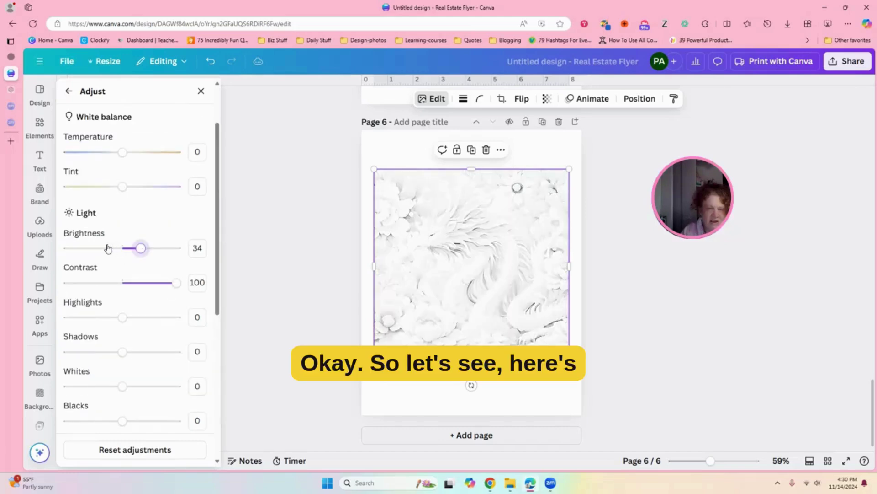
click(112, 248)
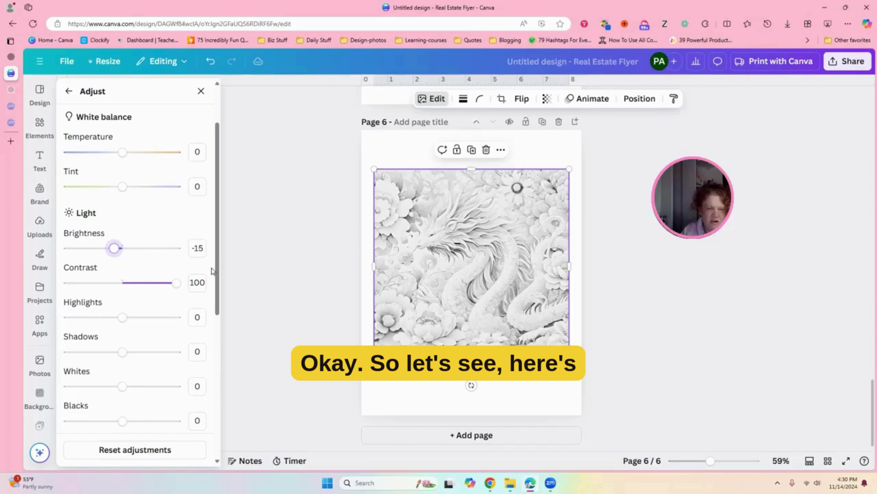
key(Right)
key(Right)
key(Right)
key(Right)
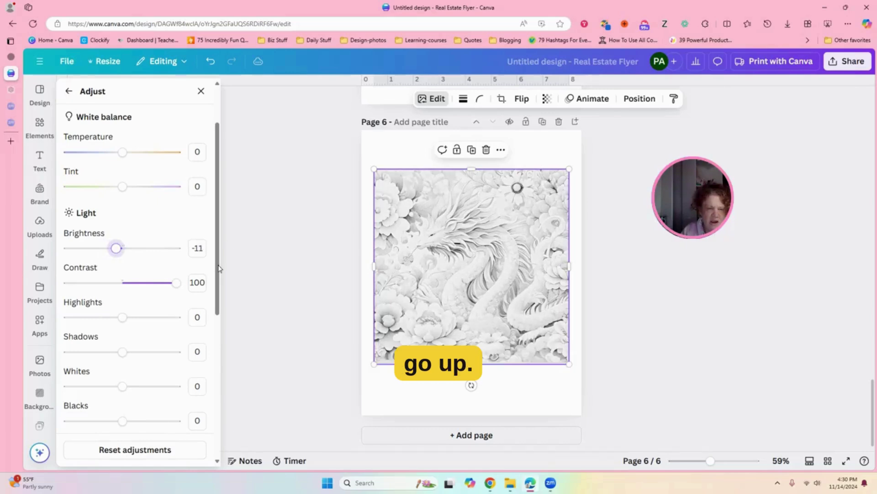
click(121, 283)
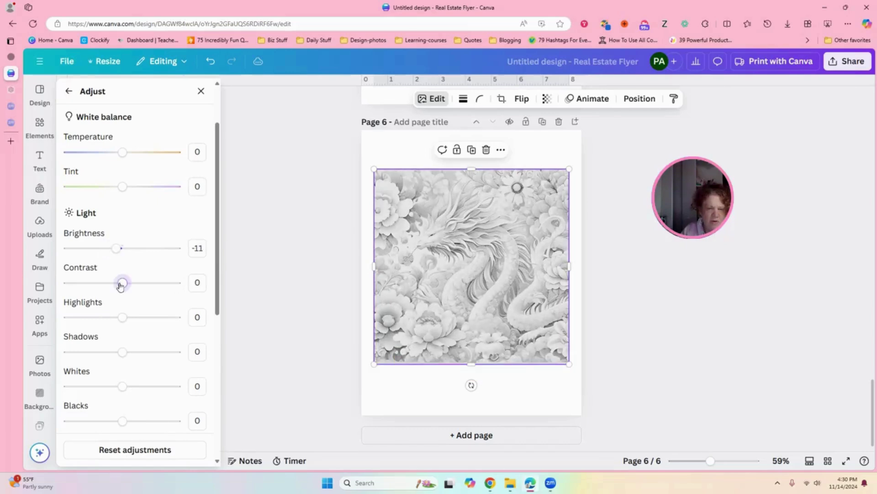
click(132, 250)
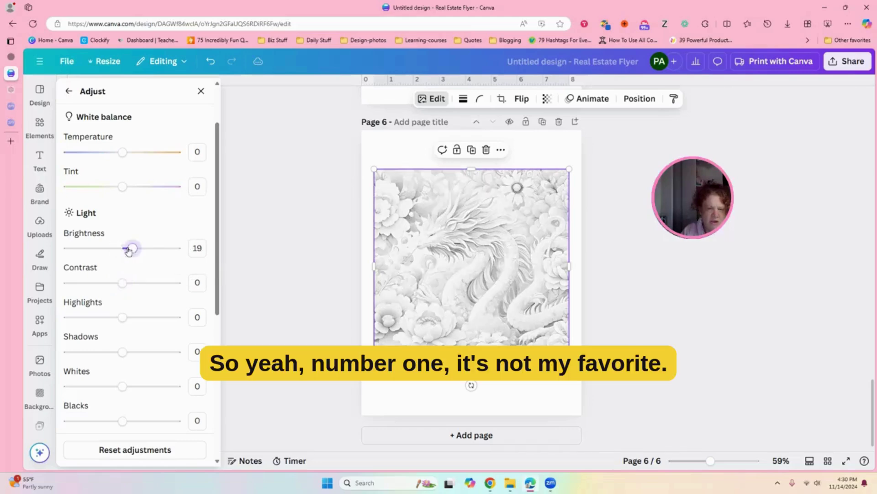
key(Left)
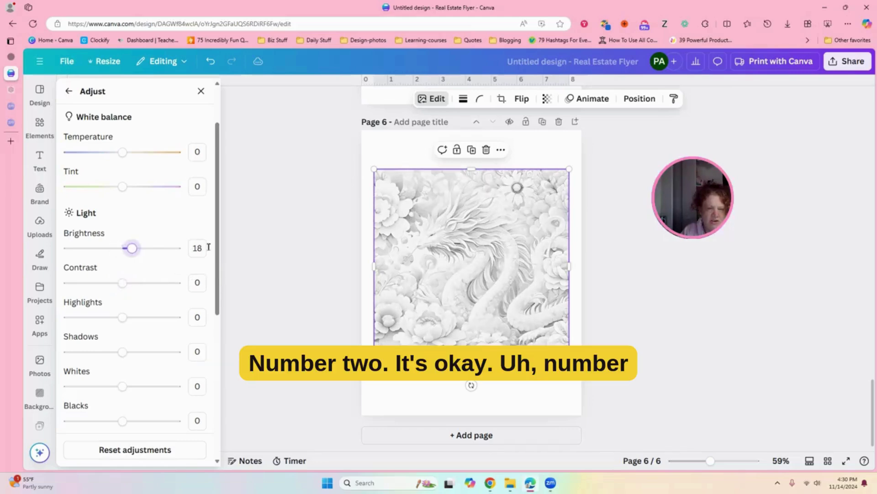
key(Left)
key(Left)
key(Left)
key(Left)
key(Left)
key(Left)
key(Left)
key(Left)
Return saturation to neutral 0 and set the final brightness to 10
scroll(210, 353, down, 5)
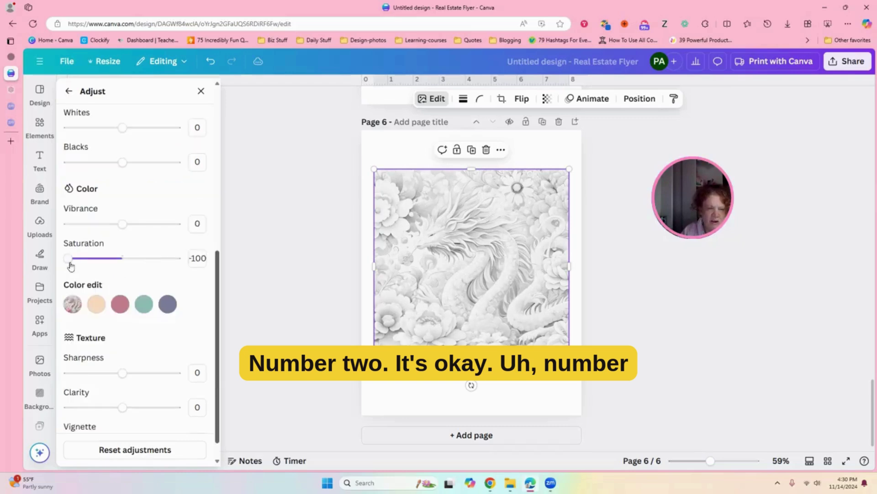
drag(117, 263, 122, 263)
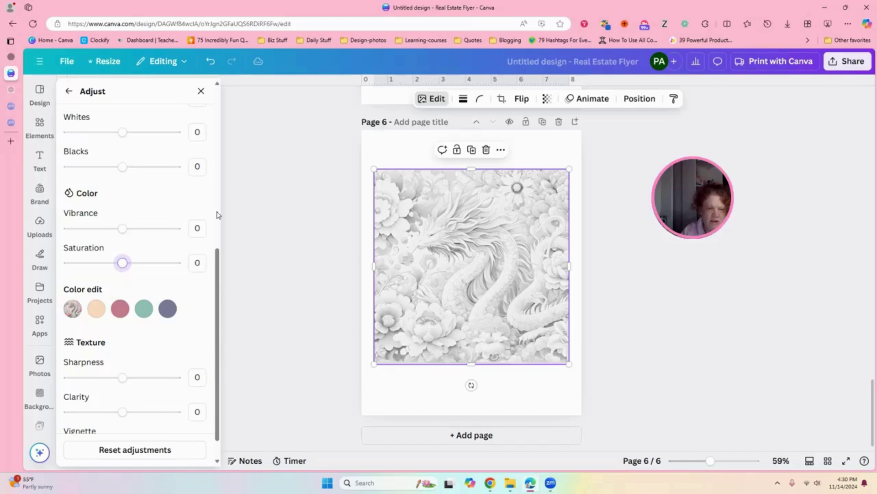
scroll(219, 203, up, 7)
scroll(182, 274, up, 1)
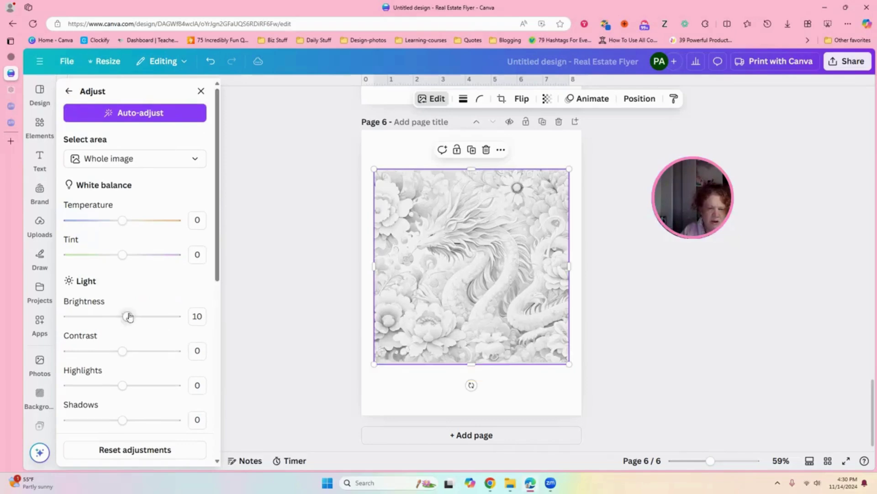
mouse_move(127, 315)
mouse_down()
mouse_move(116, 315)
mouse_move(127, 316)
mouse_up()
click(131, 315)
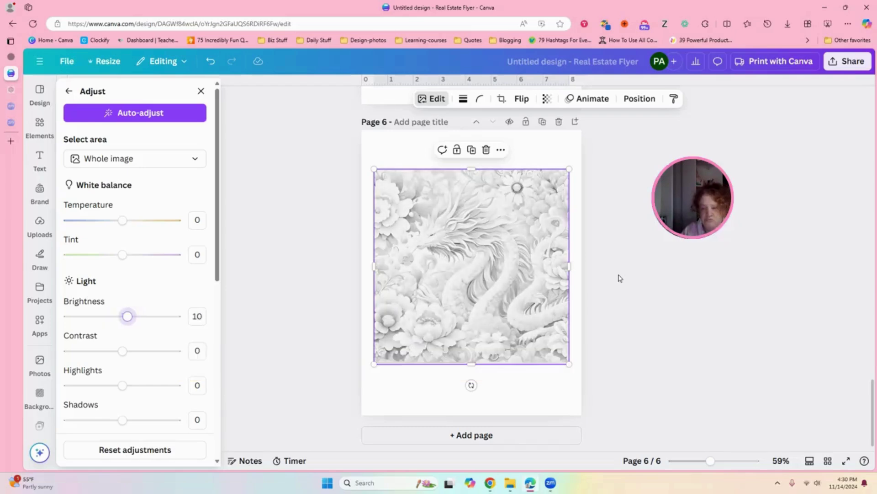
Review all pages in the grid view, then return to page 6 at about 116% zoom
click(783, 394)
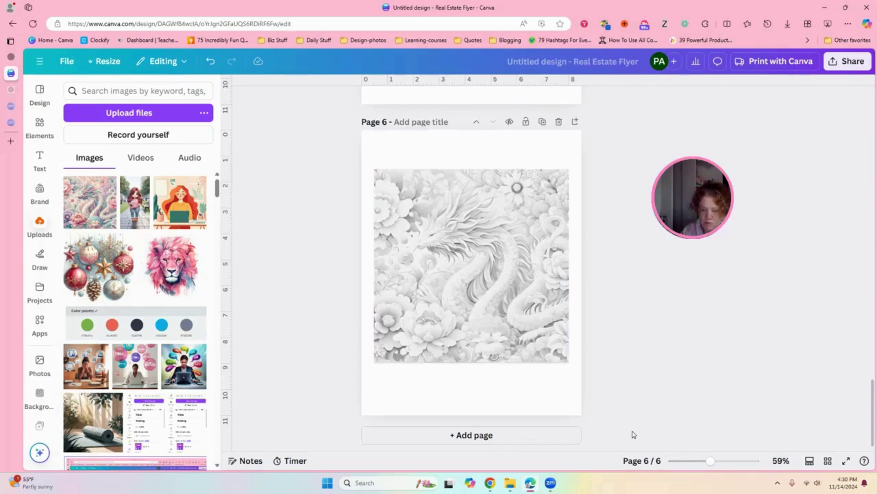
click(828, 460)
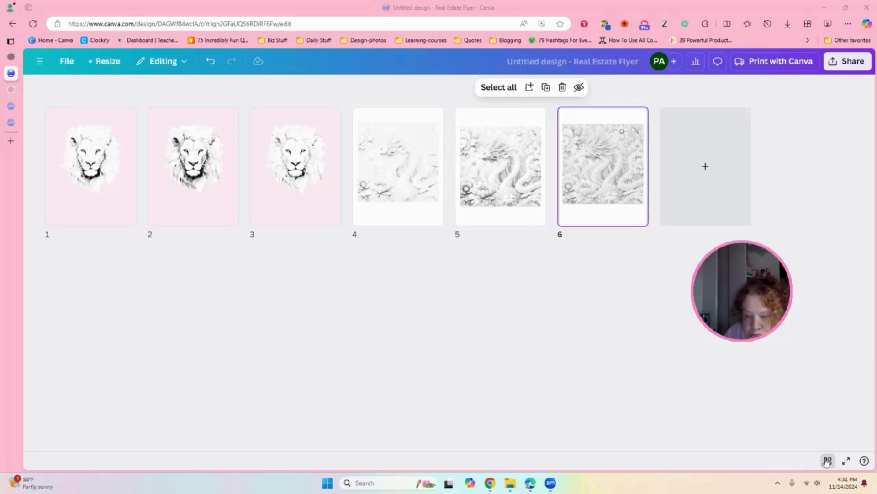
click(827, 461)
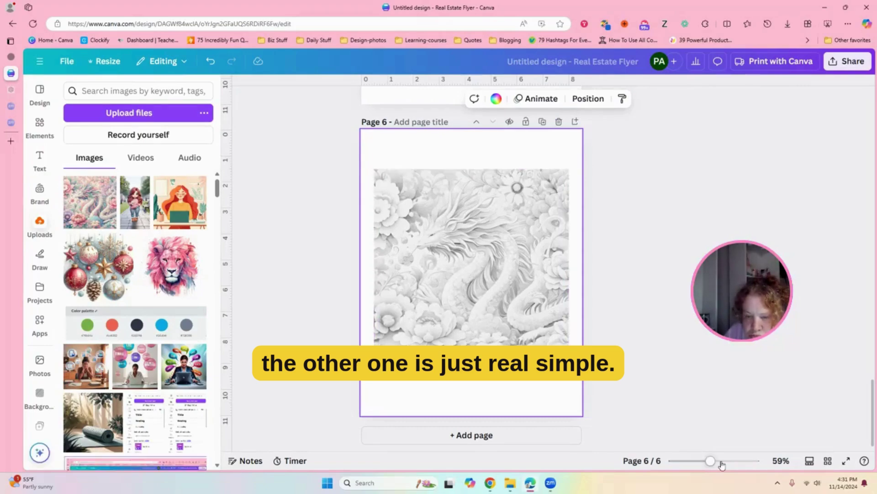
drag(733, 461, 724, 461)
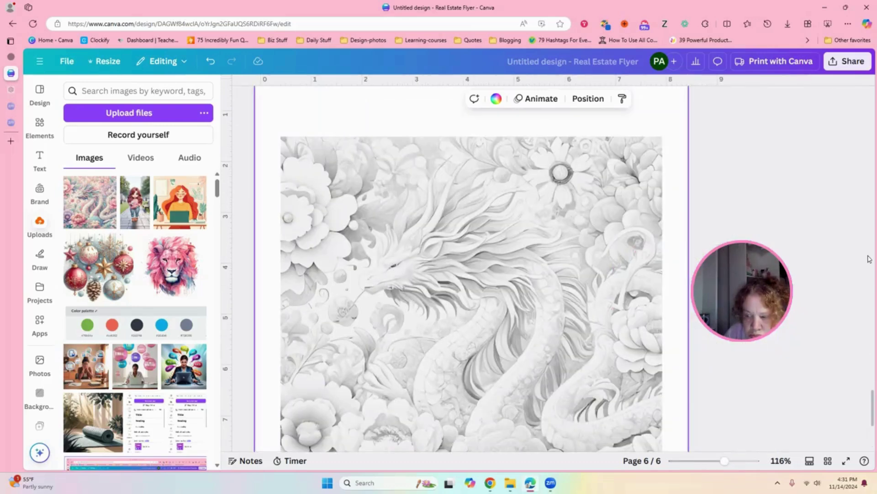
scroll(470, 265, up, 4)
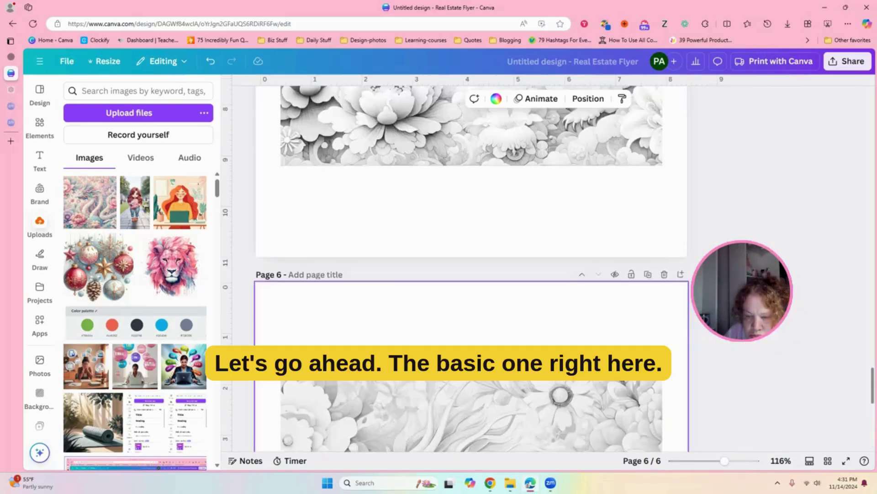
scroll(471, 265, up, 7)
scroll(471, 265, down, 5)
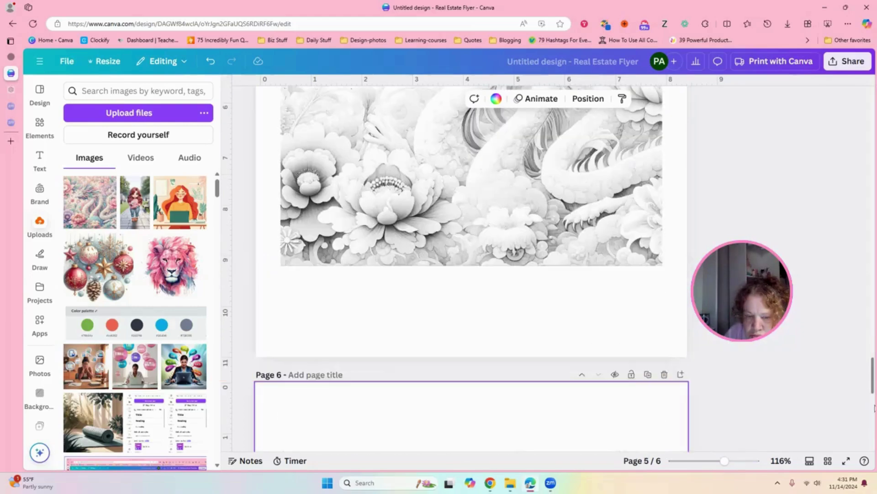
Add a blank seventh page after page 6 with Ctrl+Enter
scroll(874, 408, down, 7)
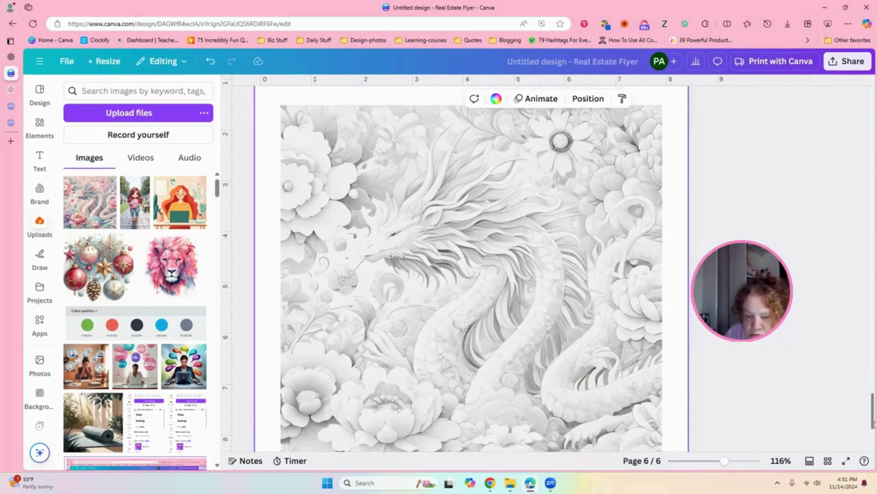
scroll(874, 423, down, 3)
scroll(875, 421, up, 4)
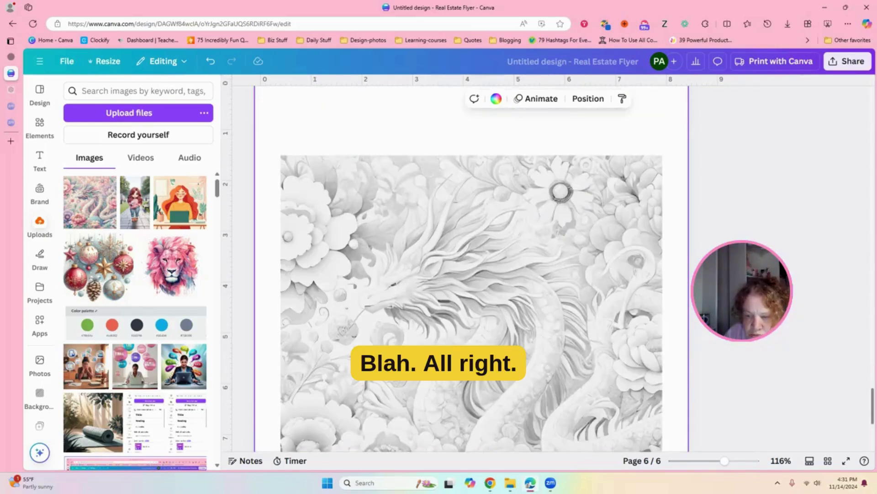
scroll(874, 407, up, 10)
scroll(548, 437, down, 5)
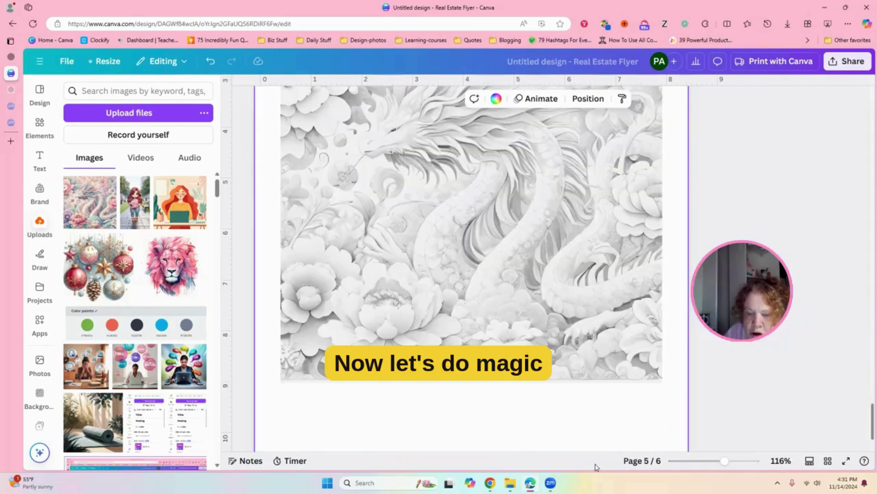
scroll(548, 436, down, 10)
key(ctrl+Return)
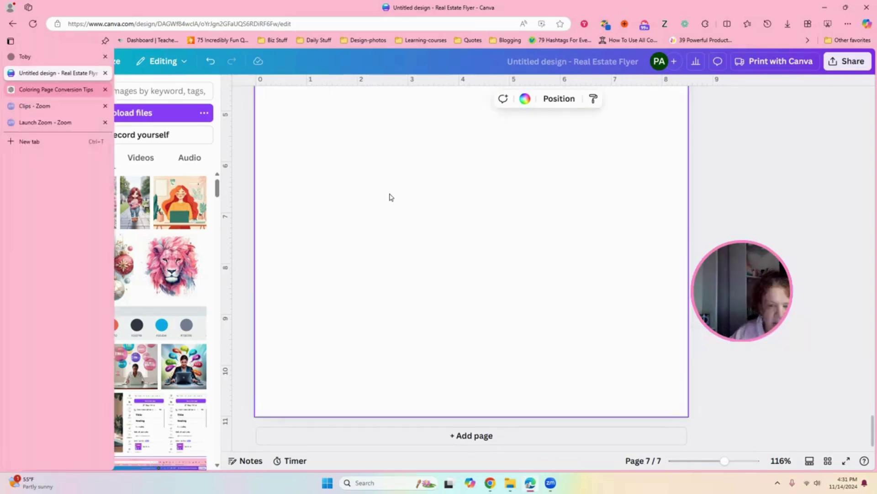
In the coloring-page ChatGPT chat, select and copy the Basic Prompt text
click(12, 90)
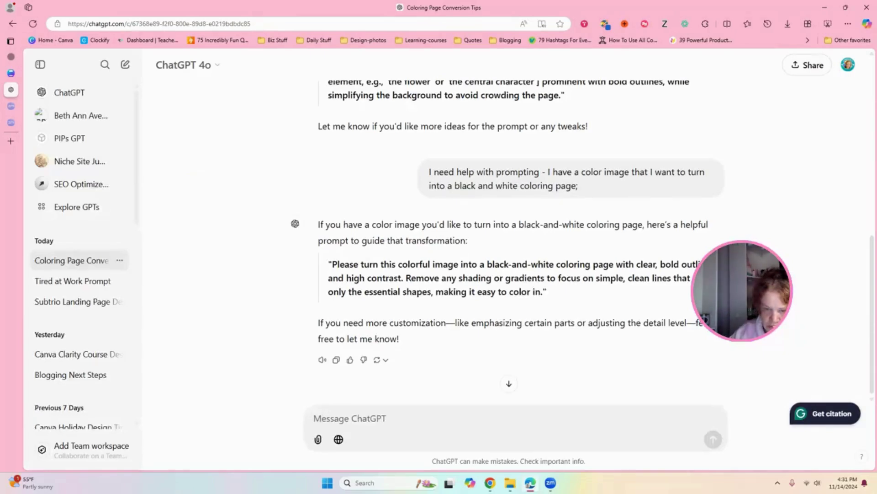
scroll(509, 238, up, 3)
scroll(509, 238, up, 5)
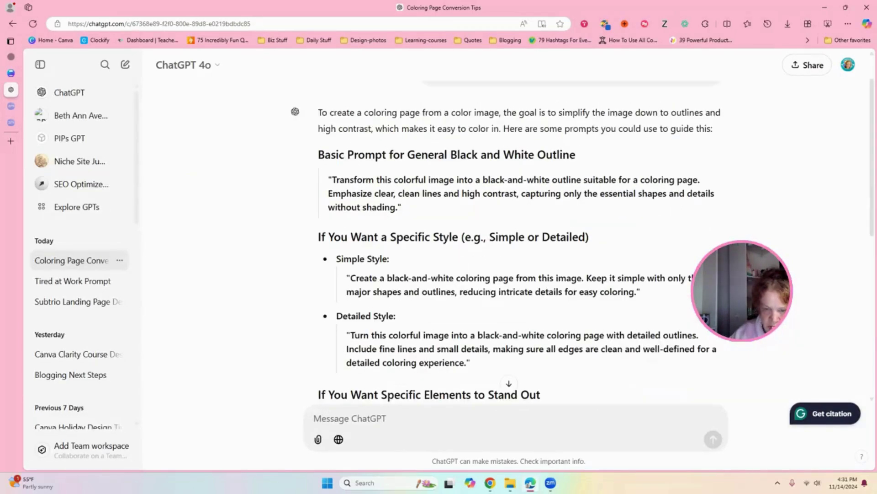
scroll(311, 304, up, 1)
scroll(348, 323, up, 1)
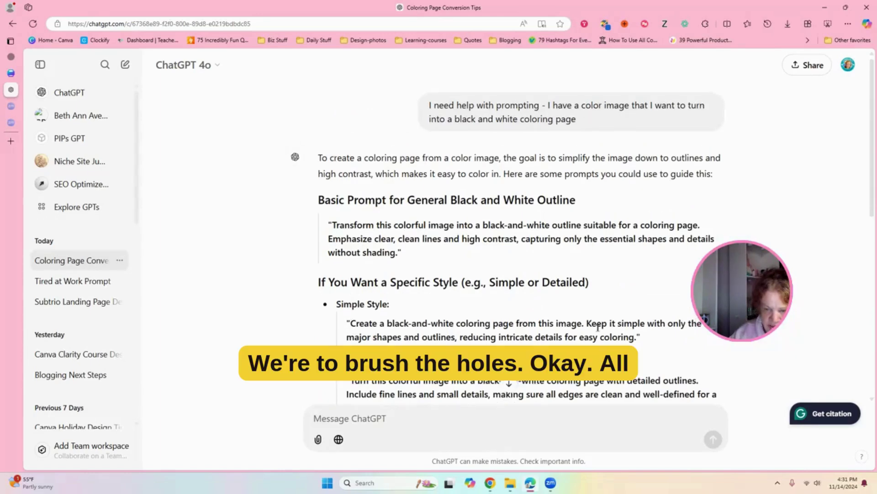
drag(350, 323, 636, 340)
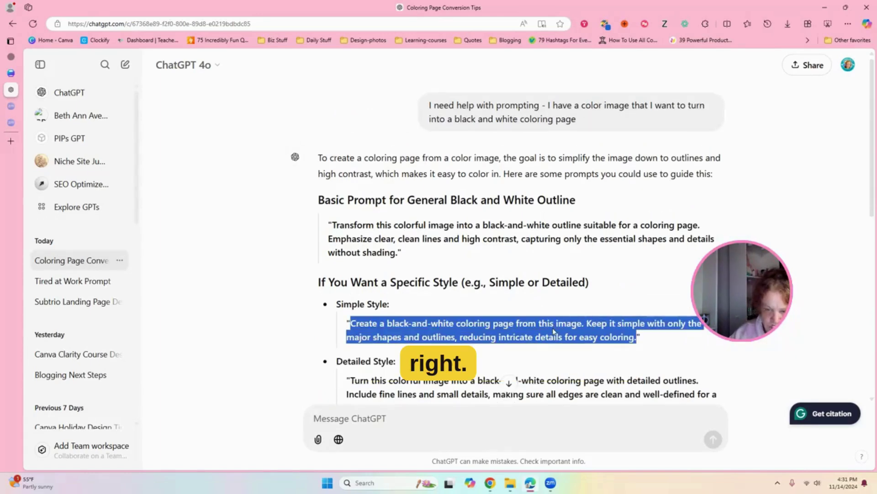
key(shift+F10)
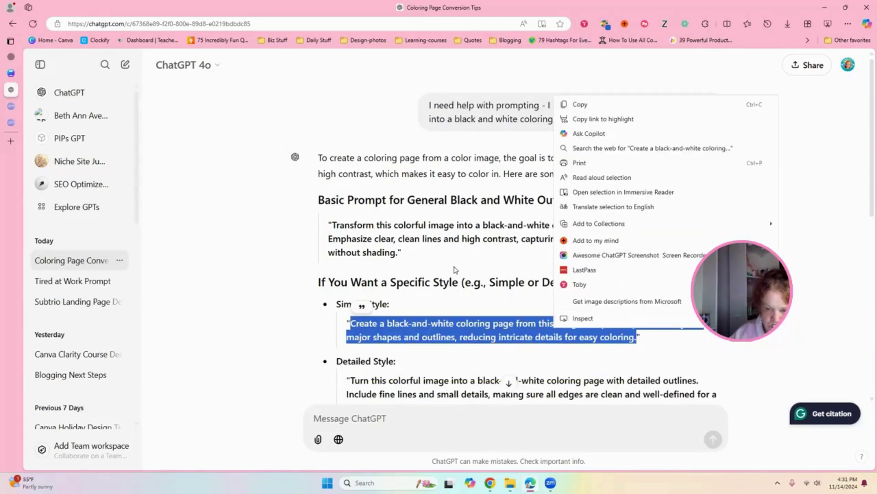
click(336, 224)
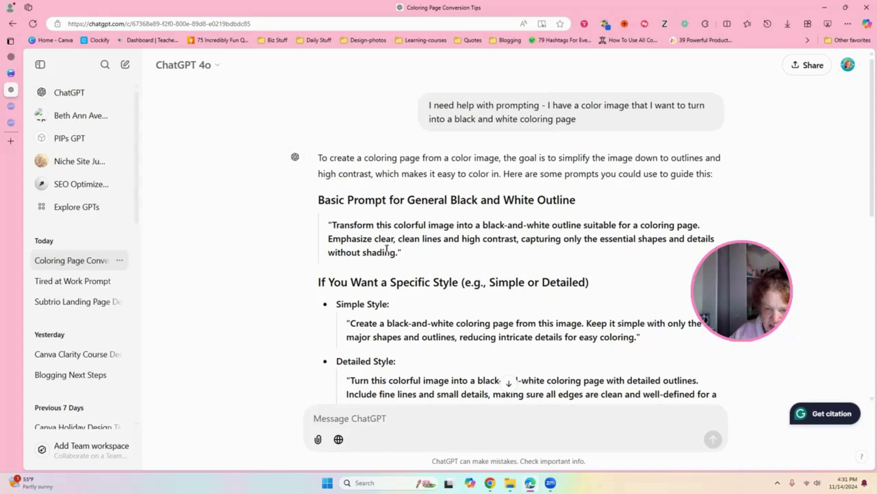
drag(387, 248, 395, 251)
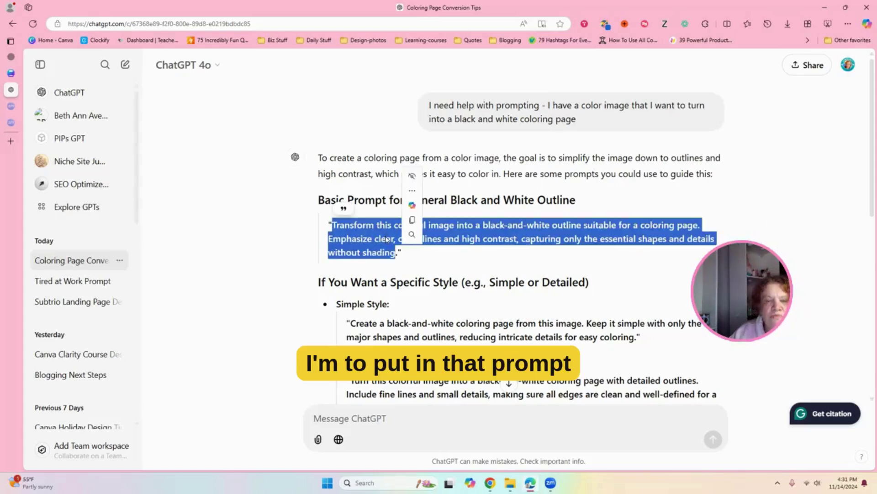
right_click(387, 241)
key(Escape)
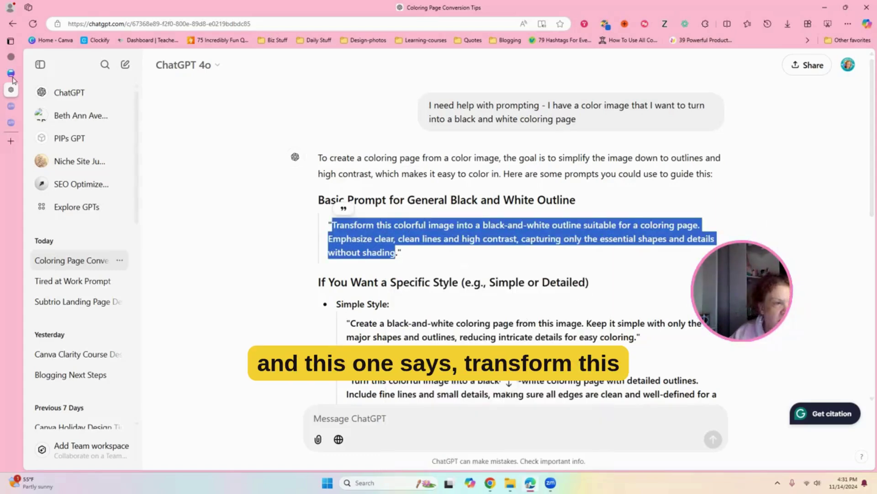
Back in Canva, add the dragon upload to page 7 and open Magic Edit on it
click(28, 73)
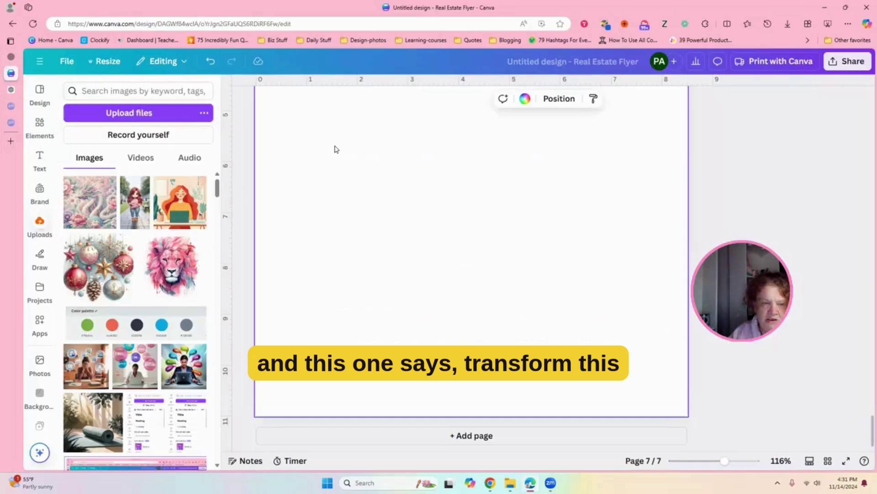
click(72, 198)
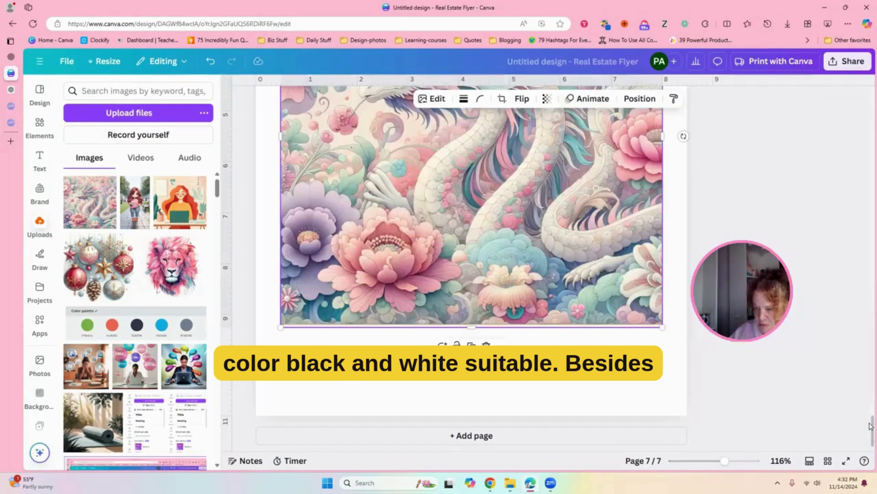
scroll(471, 269, up, 5)
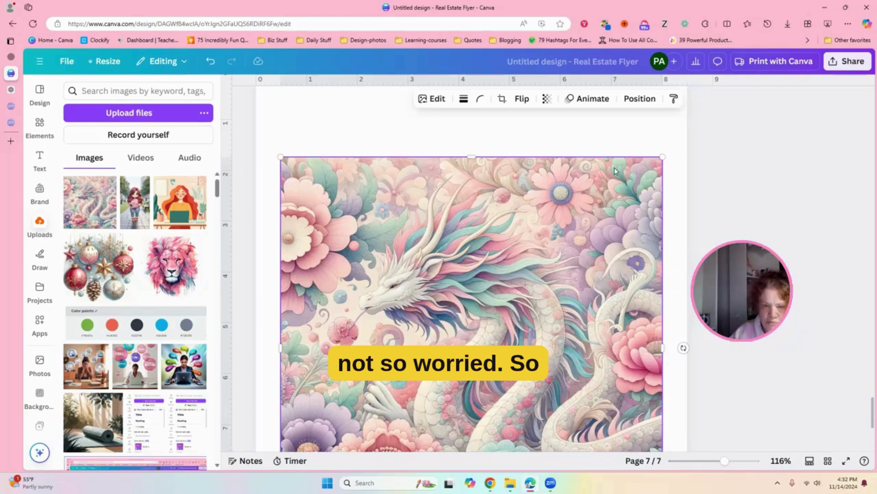
click(436, 98)
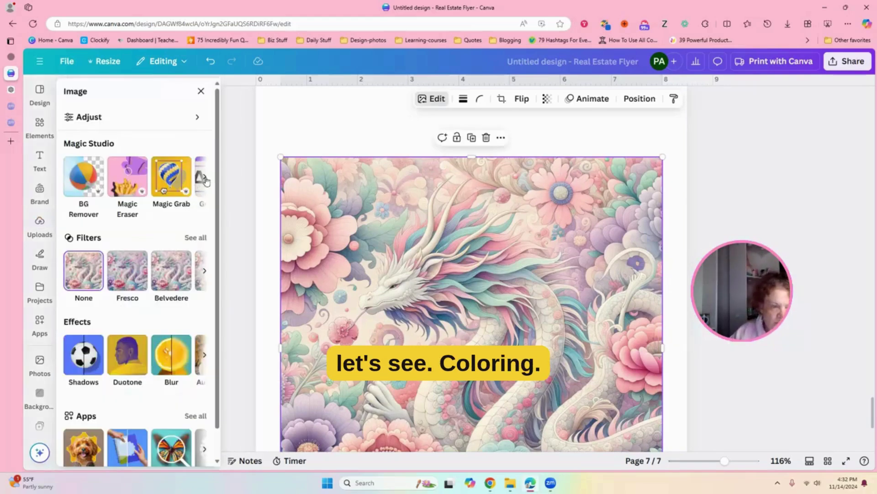
click(206, 179)
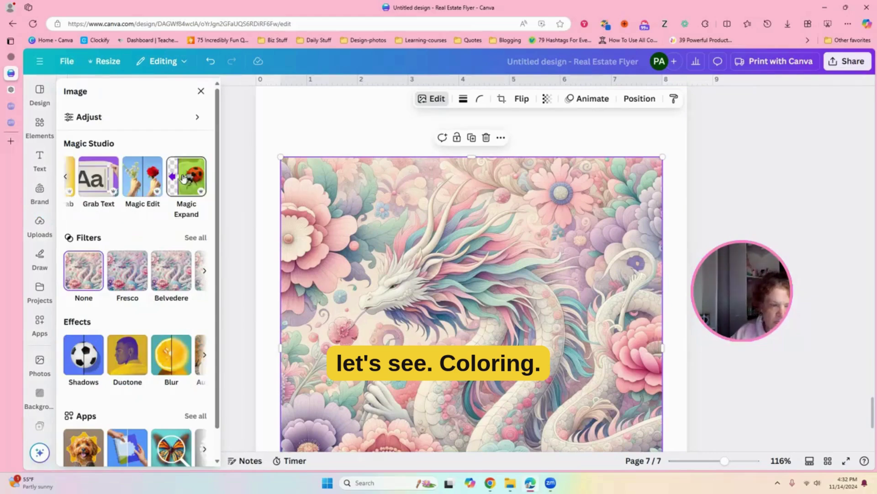
click(140, 182)
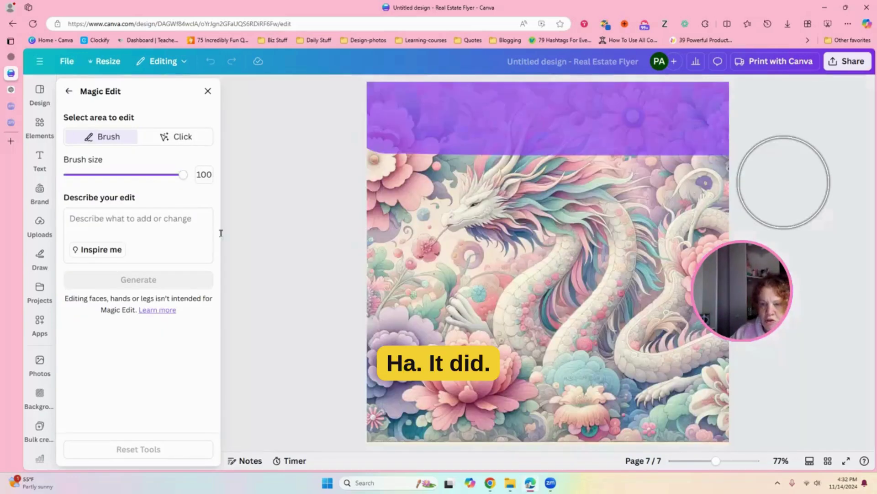
Brush over the page 7 dragon, paste the coloring-page prompt, and generate variants
mouse_move(393, 192)
mouse_down()
mouse_move(452, 270)
mouse_move(562, 319)
mouse_move(404, 448)
mouse_move(421, 324)
mouse_up()
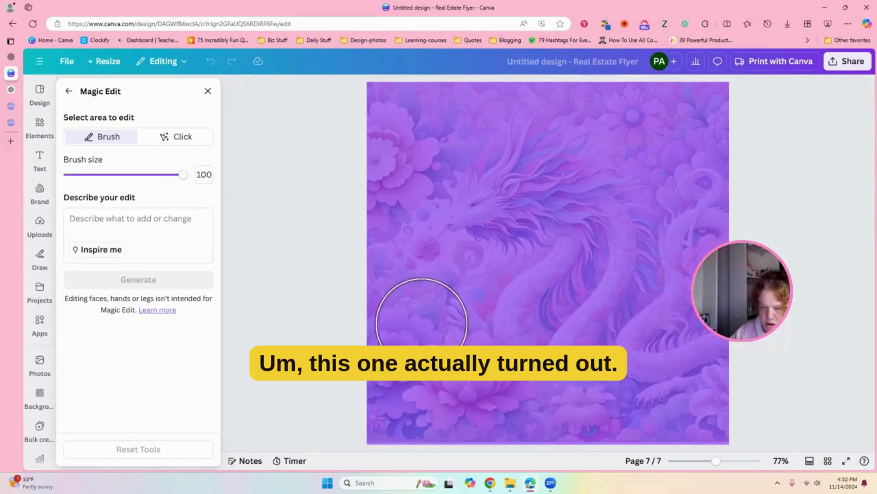
click(145, 220)
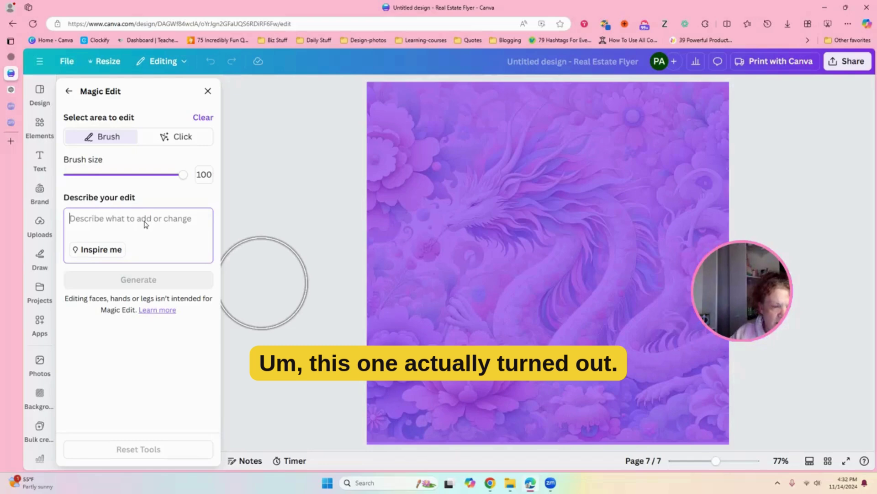
right_click(146, 222)
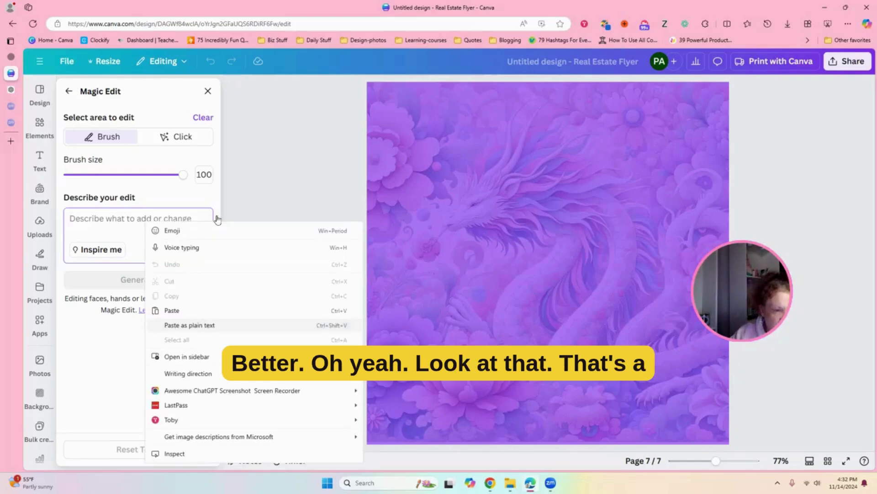
key(ctrl+v)
drag(210, 228, 209, 222)
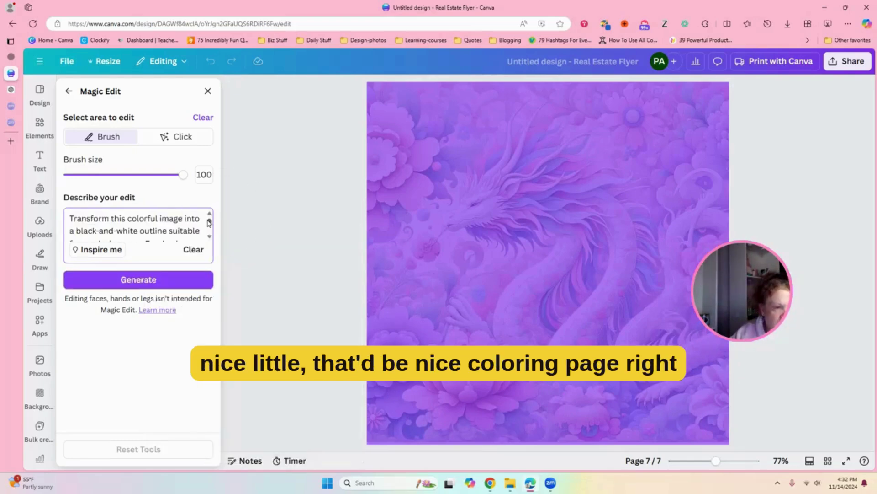
scroll(210, 227, down, 2)
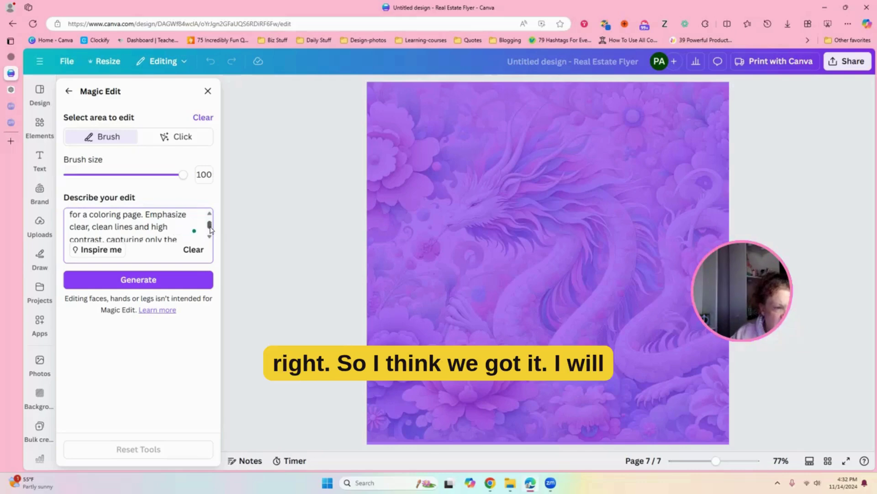
scroll(209, 232, down, 2)
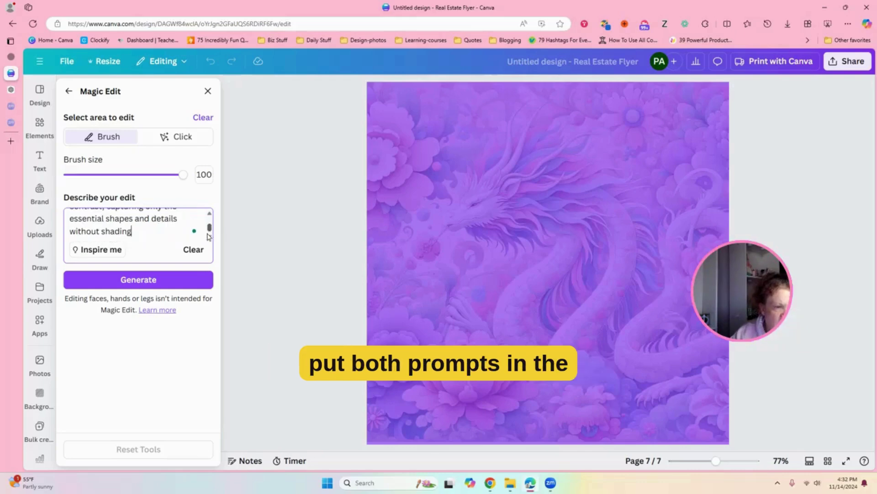
click(138, 280)
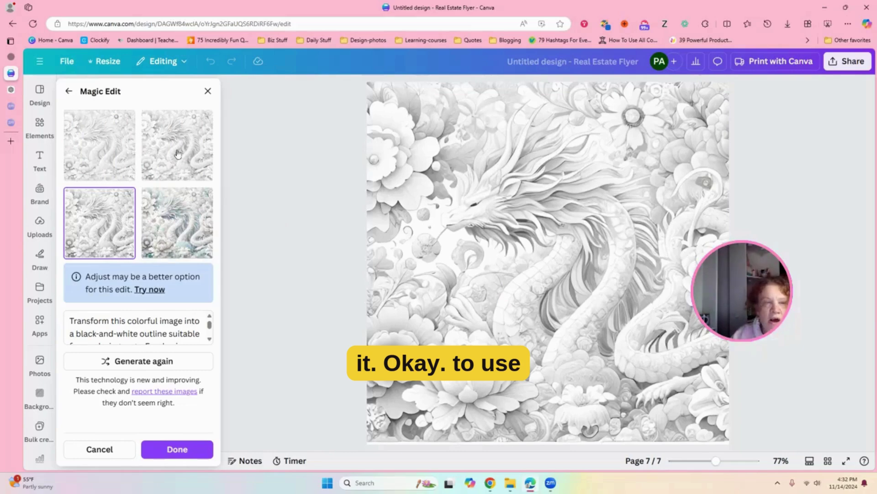
Apply the first black-and-white Magic Edit variant to the page 7 dragon
click(83, 142)
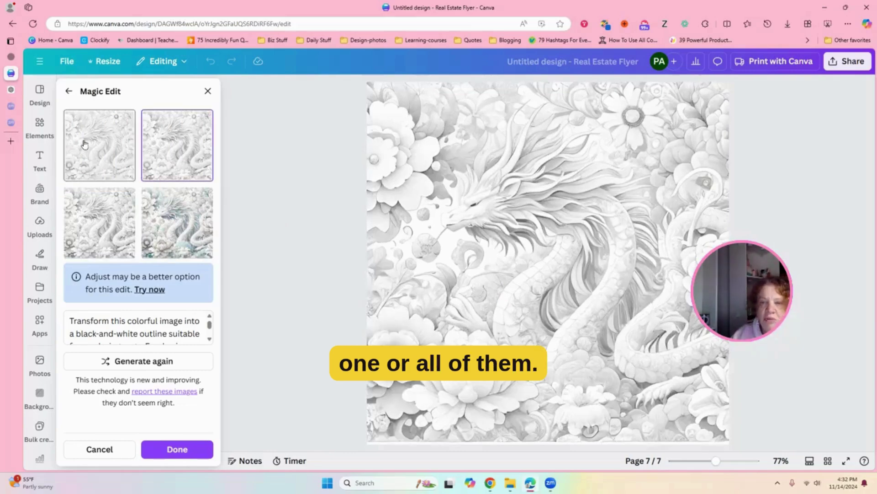